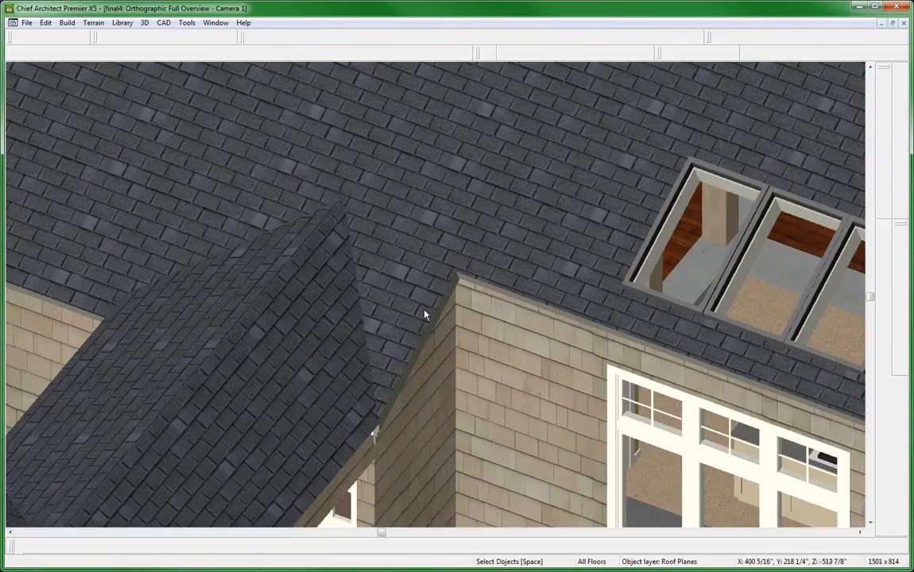
- Tile the 3D camera view beside the floor plan, with the roof valley corner shown close up
middle_drag(486, 384, 401, 291)
scroll(309, 284, up, 4)
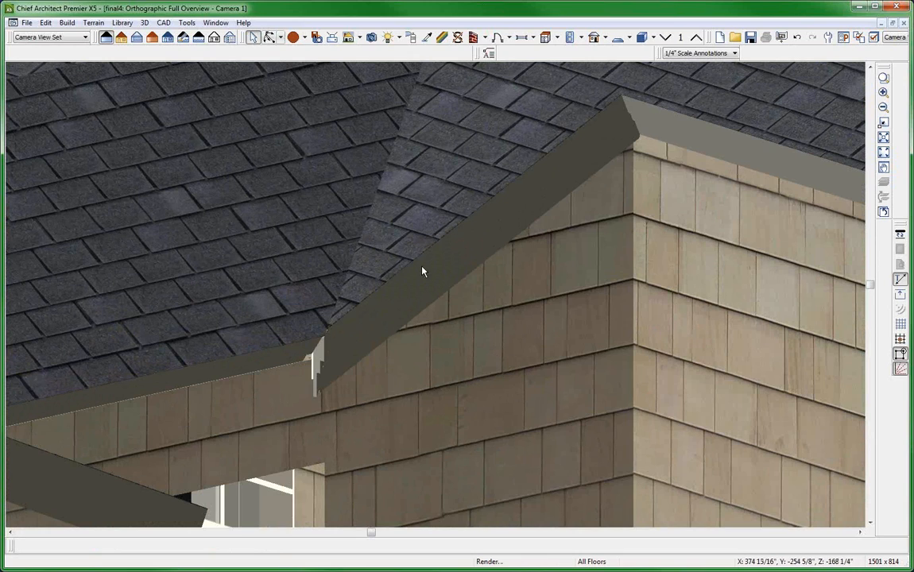
middle_drag(422, 267, 446, 240)
middle_drag(397, 259, 431, 261)
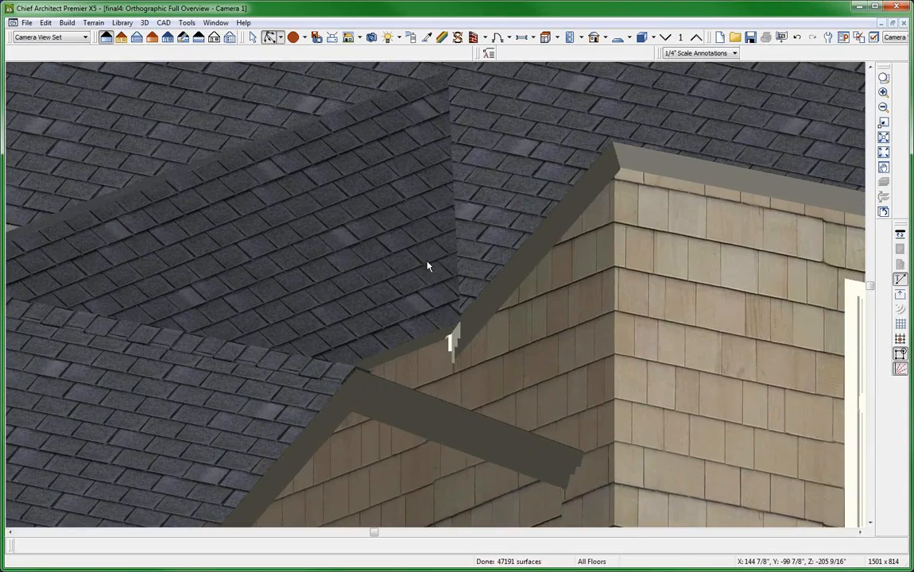
key(shift+F4)
click(549, 365)
- Open the specification of the main roof plane over the entry and check its heights and pitch
scroll(618, 188, up, 2)
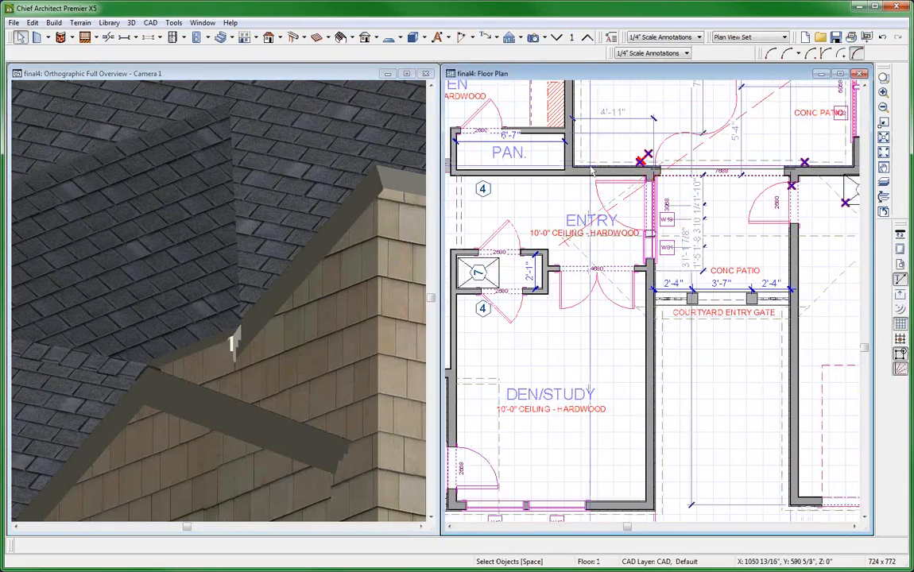
scroll(636, 165, up, 4)
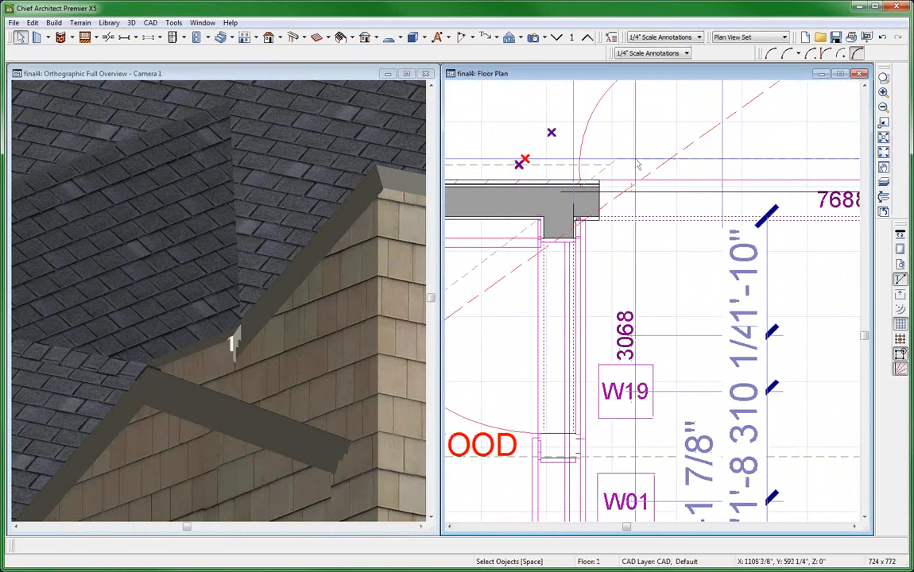
scroll(636, 165, up, 2)
click(700, 187)
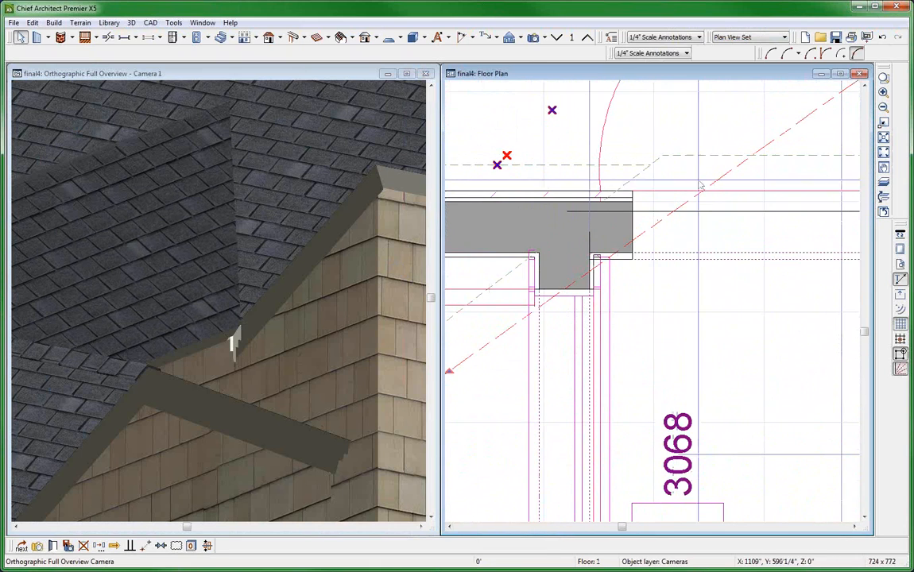
scroll(764, 184, down, 4)
key(space)
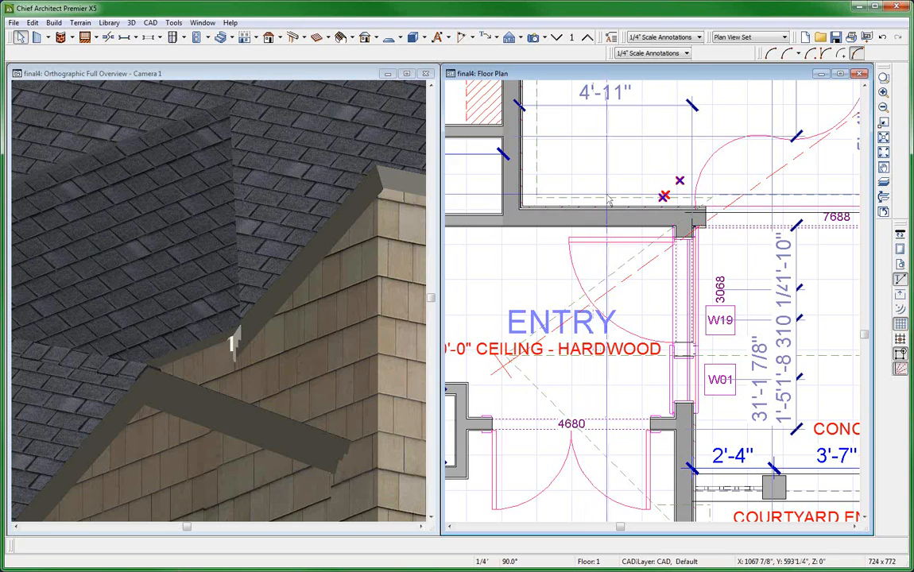
click(609, 201)
double_click(608, 201)
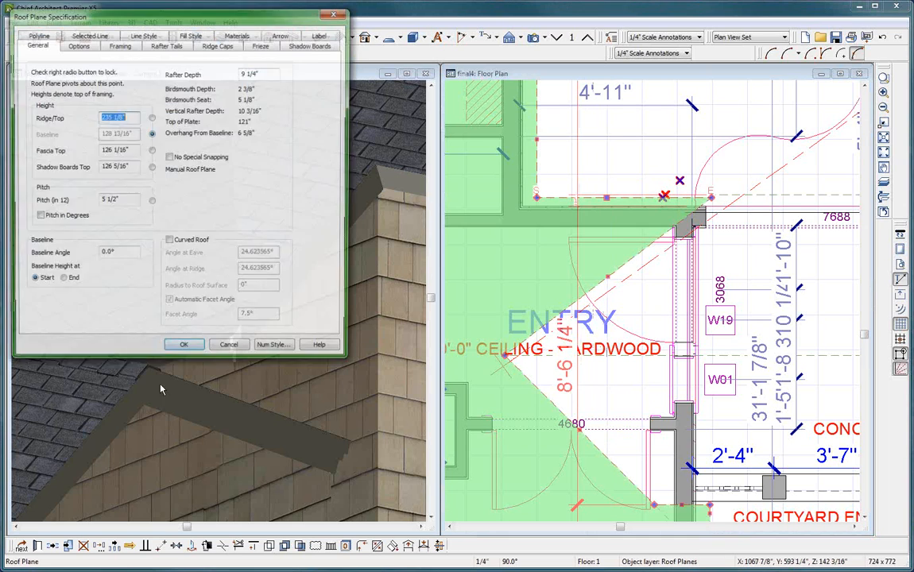
click(238, 357)
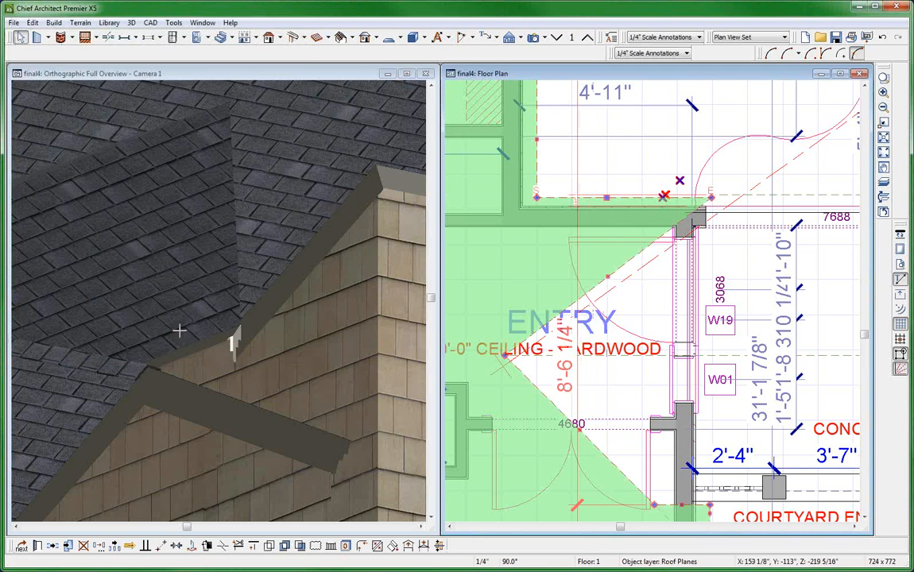
- Check the heights and pitch in the specification of the adjoining roof plane over the patio
key(space)
click(759, 197)
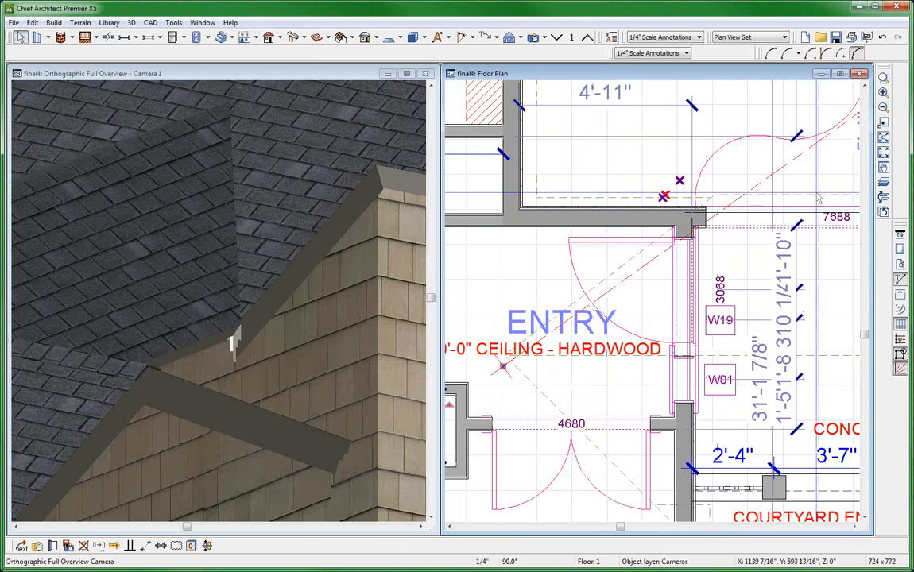
double_click(759, 198)
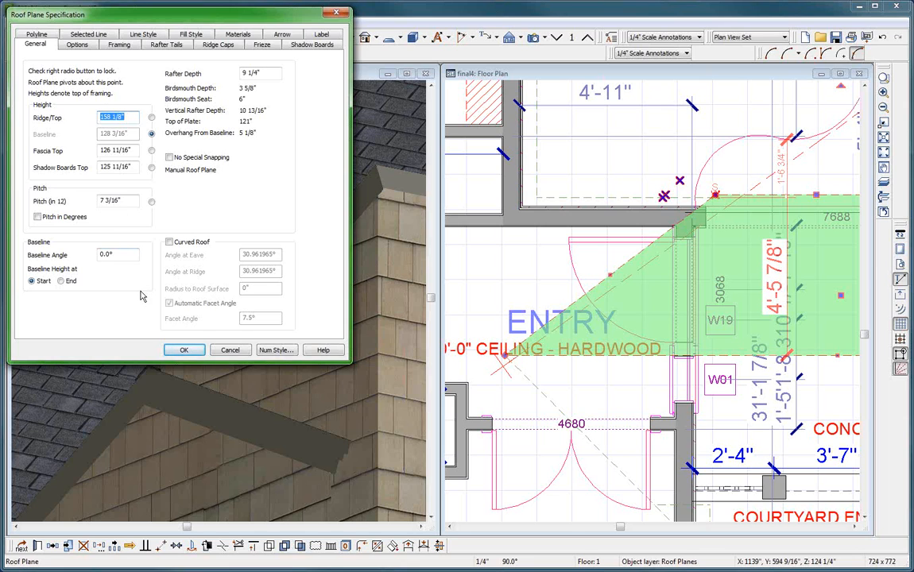
click(183, 353)
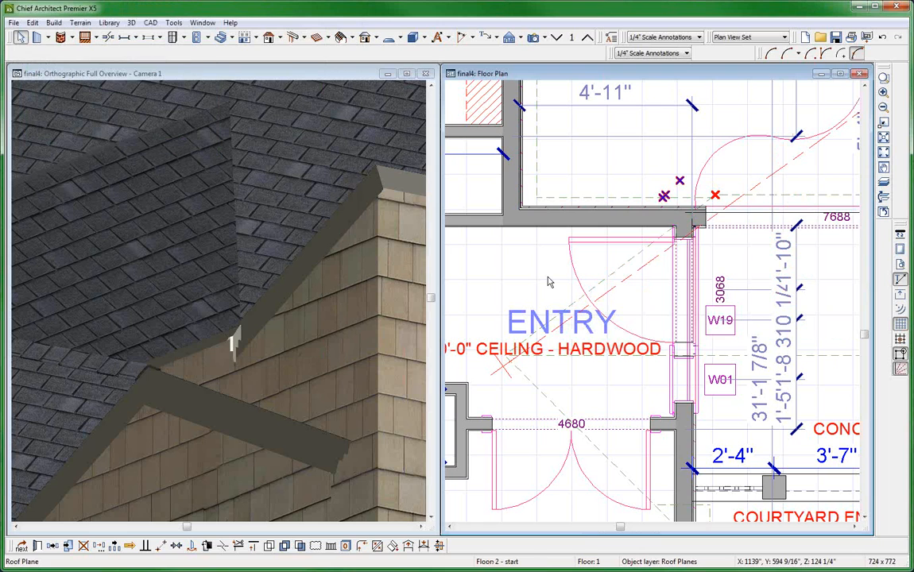
- Break the patio roof plane's diagonal edge near the wall corner and pull its eave corner back past the wall end
scroll(739, 207, up, 2)
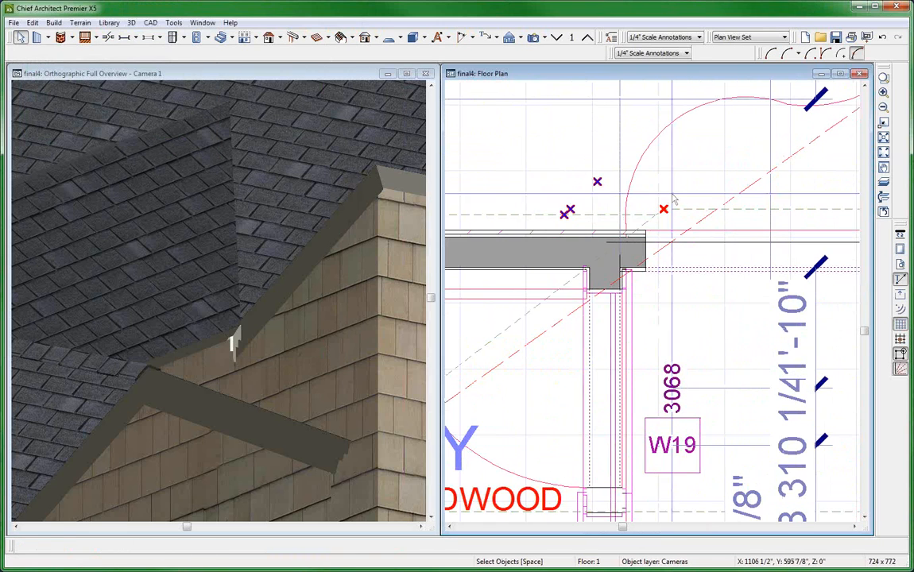
scroll(740, 205, up, 2)
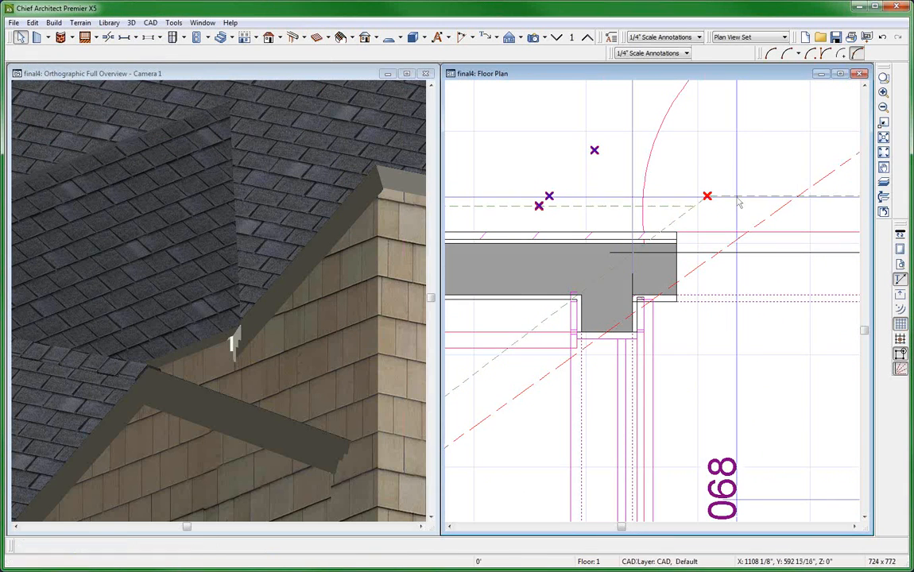
click(738, 203)
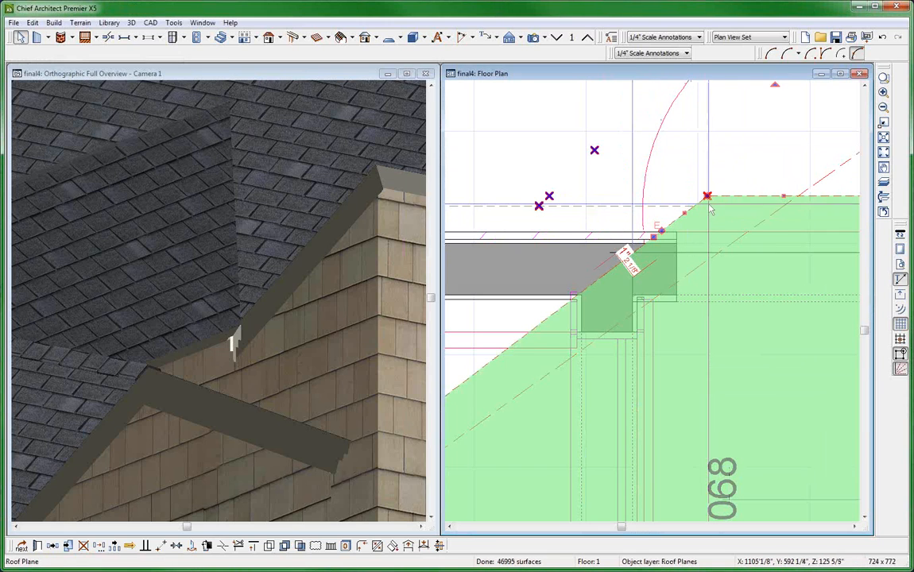
drag(687, 222, 582, 194)
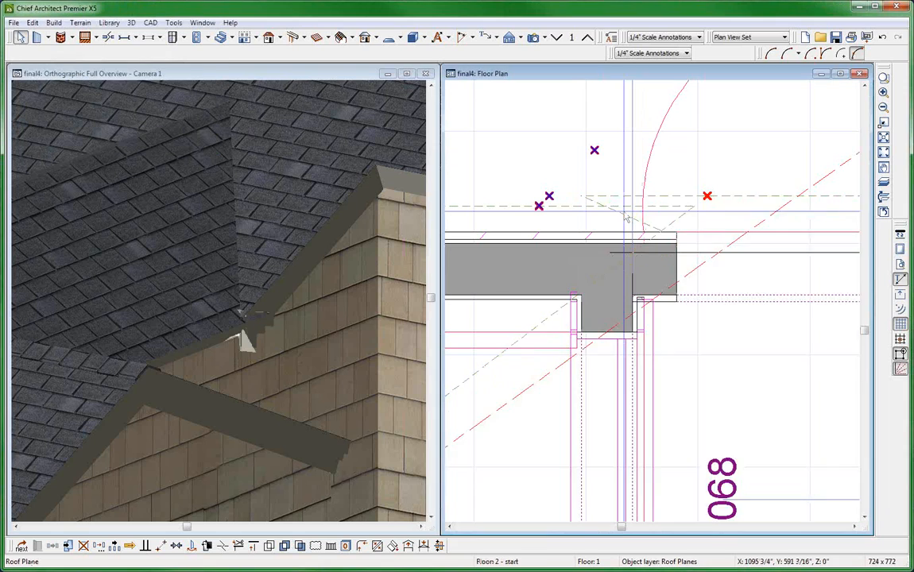
- Square off the patio roof plane's extension with a second break and align its inner edge with the exterior wall face
click(627, 220)
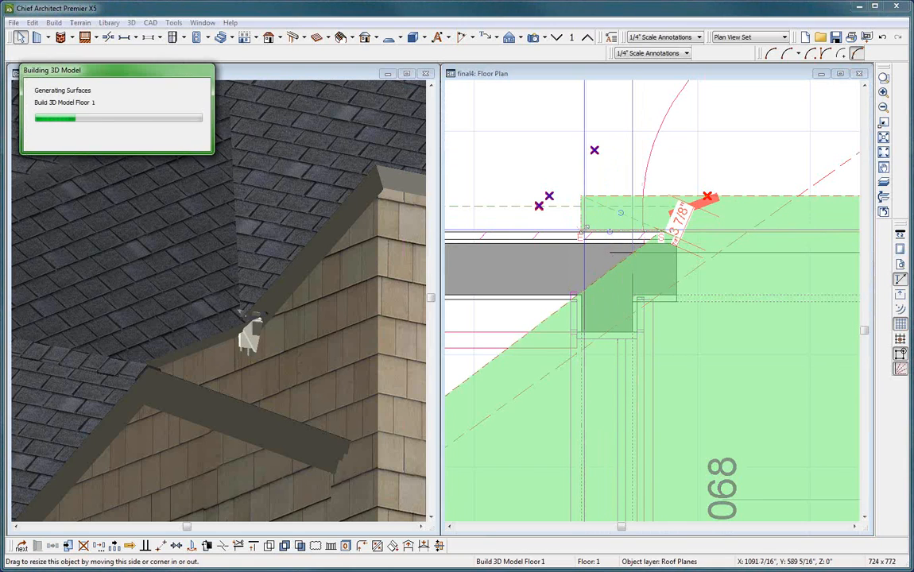
scroll(584, 230, up, 1)
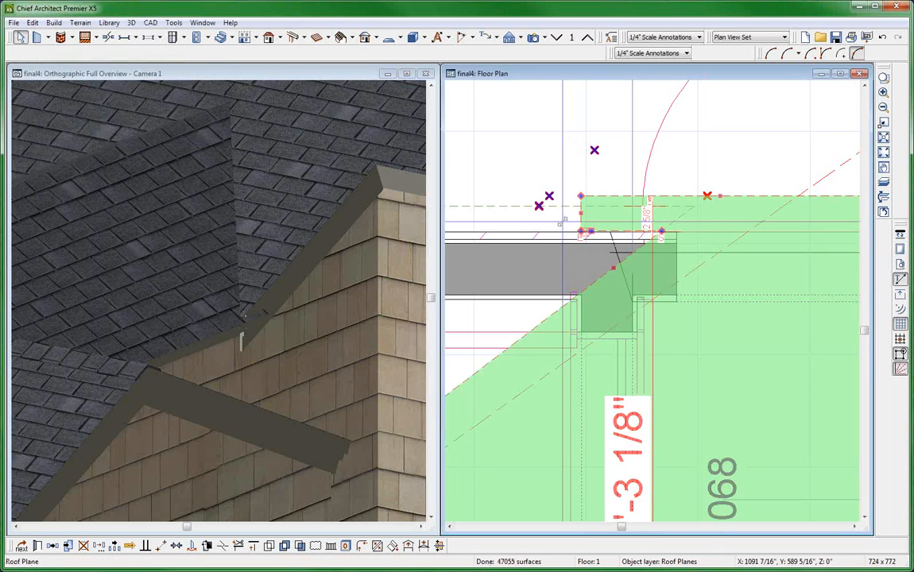
drag(586, 238, 533, 258)
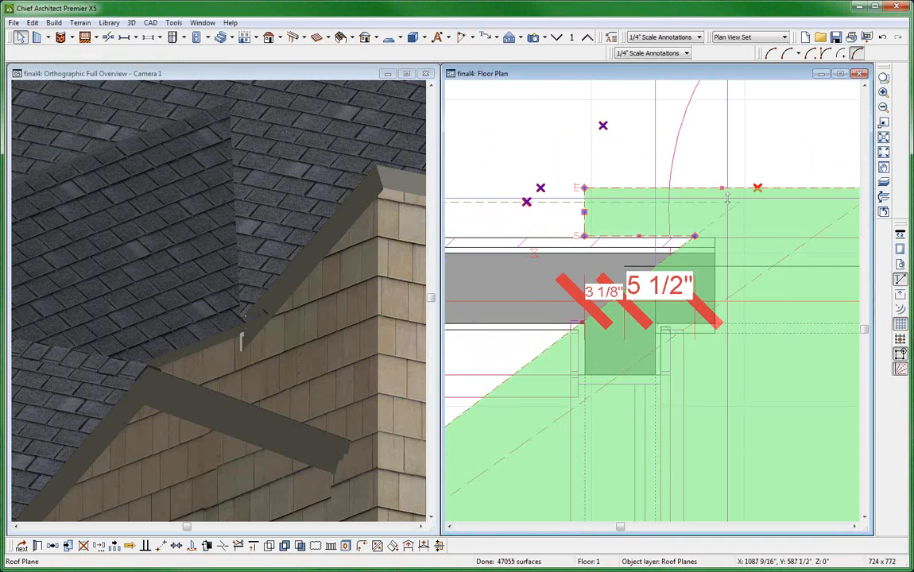
scroll(744, 200, up, 1)
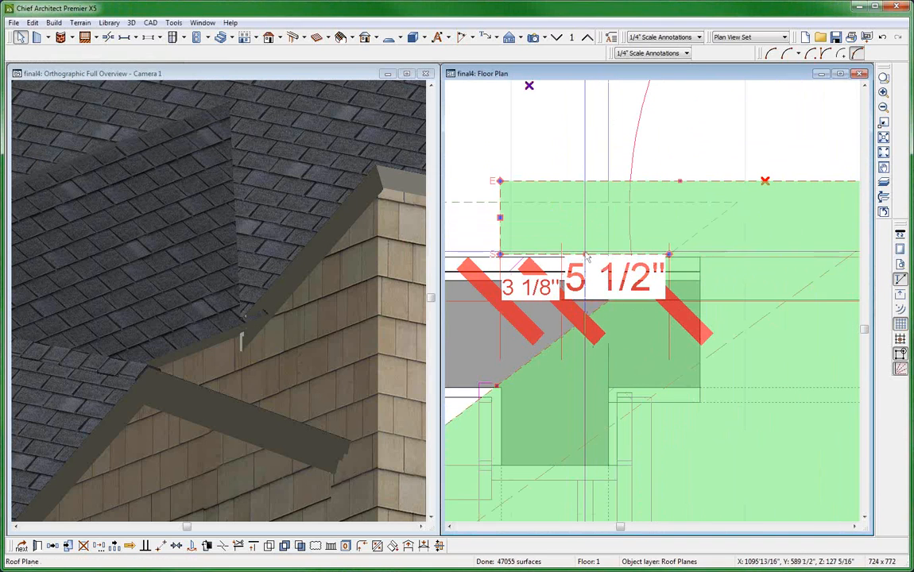
drag(584, 252, 547, 258)
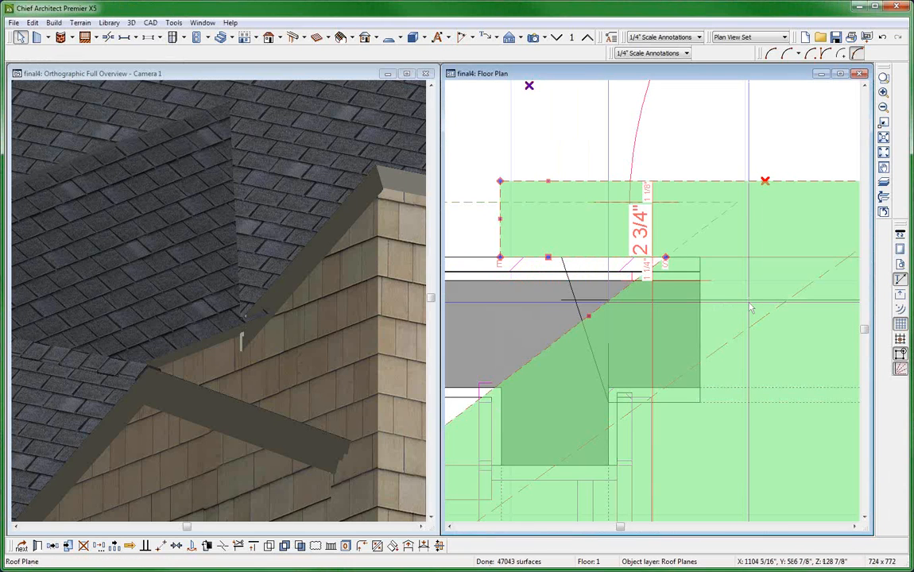
- Examine the reshaped roof corner and fascia intersection in the 3D camera view
click(303, 278)
scroll(306, 234, down, 3)
key(alt+o)
drag(349, 270, 390, 190)
scroll(390, 191, up, 3)
scroll(377, 205, up, 3)
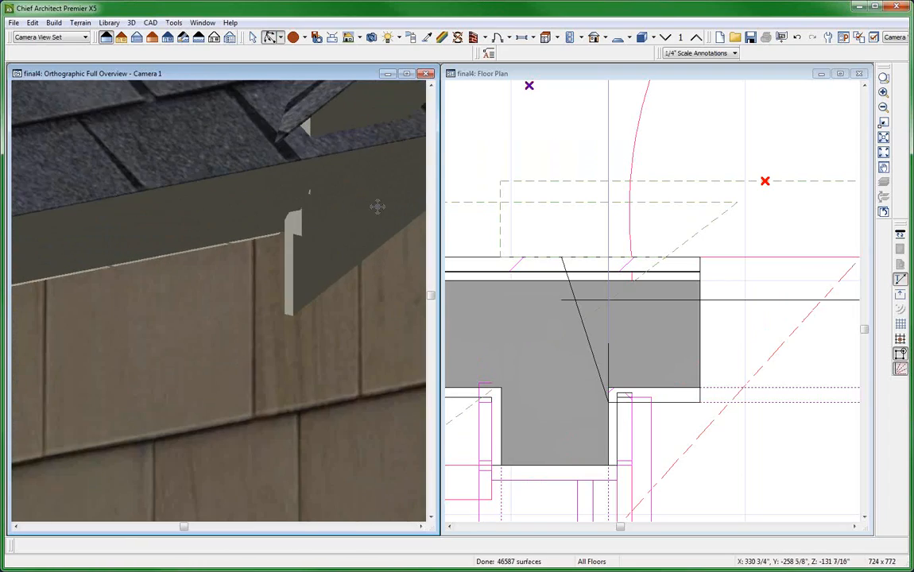
scroll(234, 218, down, 3)
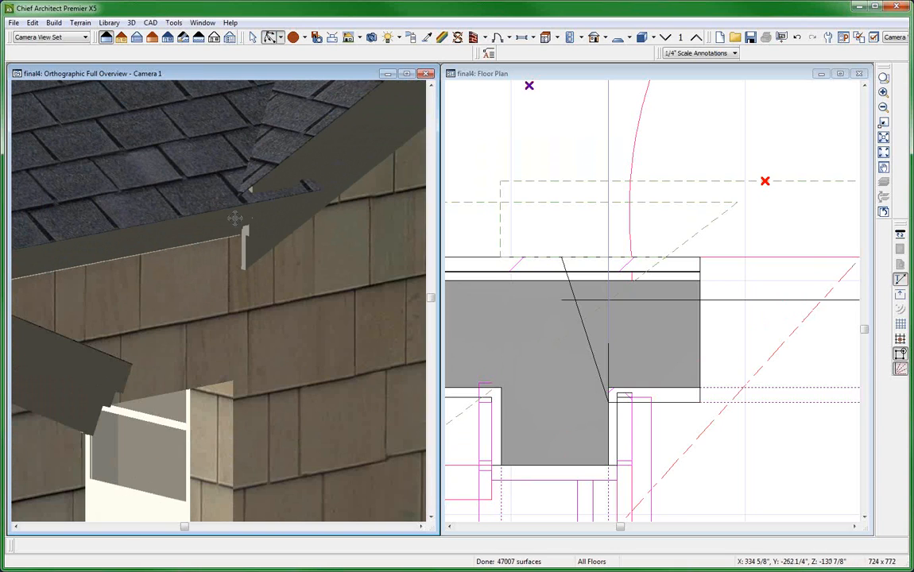
scroll(235, 218, down, 2)
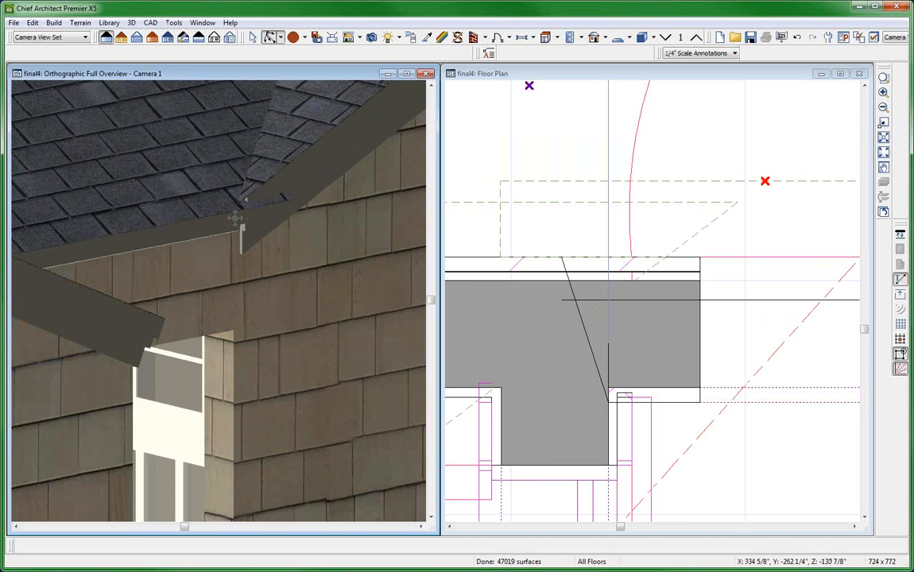
- Pull the eave edge of the shingled roof plane outward in the 3D view so it overhangs the wall further
key(space)
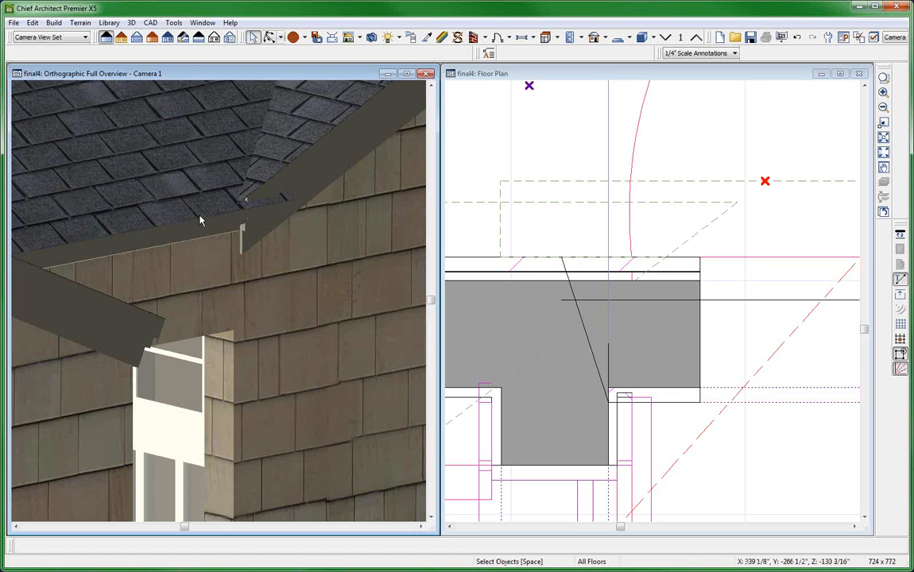
scroll(200, 234, up, 2)
scroll(200, 234, up, 1)
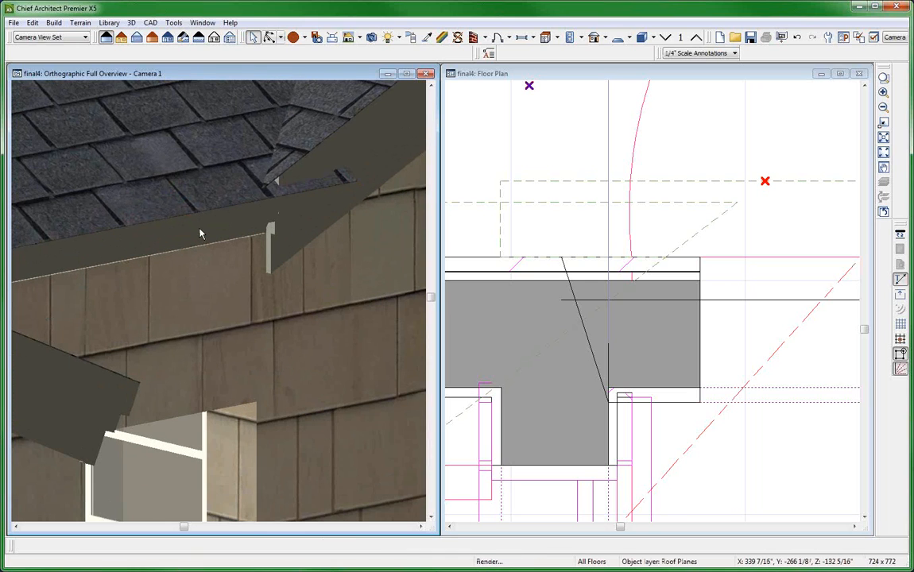
scroll(200, 234, down, 1)
click(214, 216)
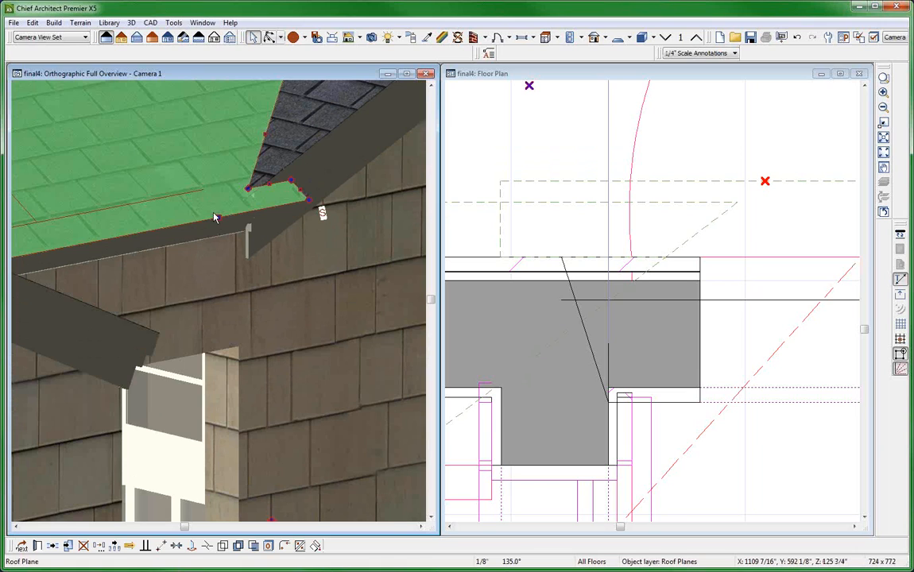
drag(219, 217, 246, 251)
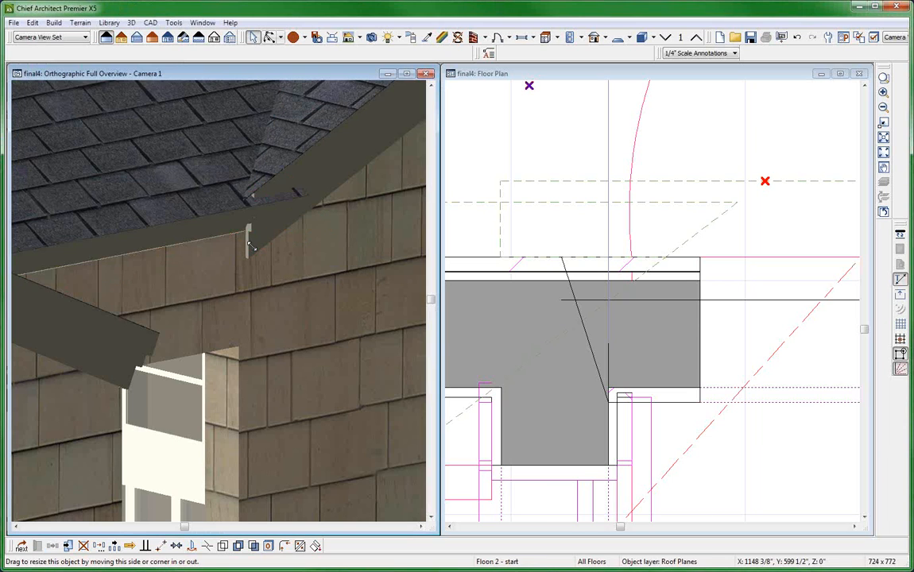
key(Escape)
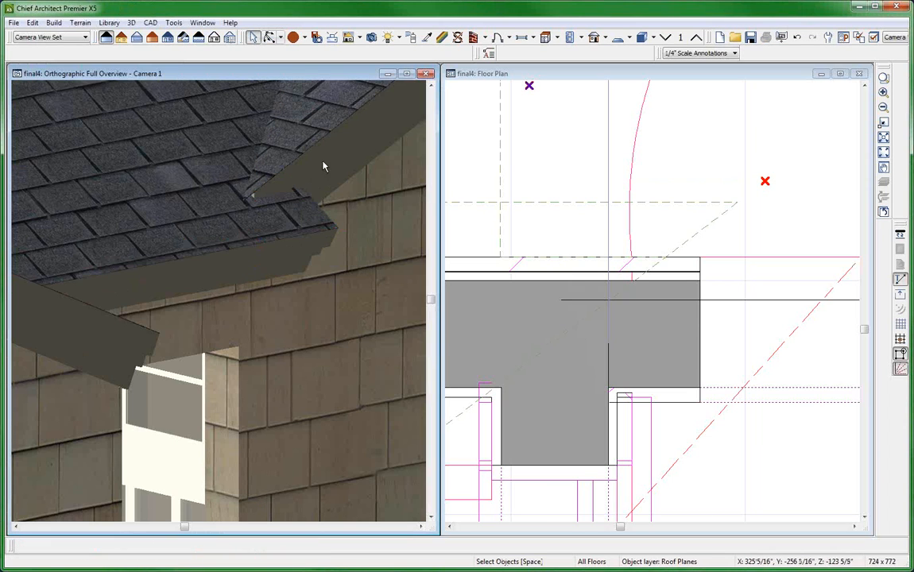
- Stretch the end edge of the small roof return outward along the wall in the 3D view, beyond the roof corner
click(286, 128)
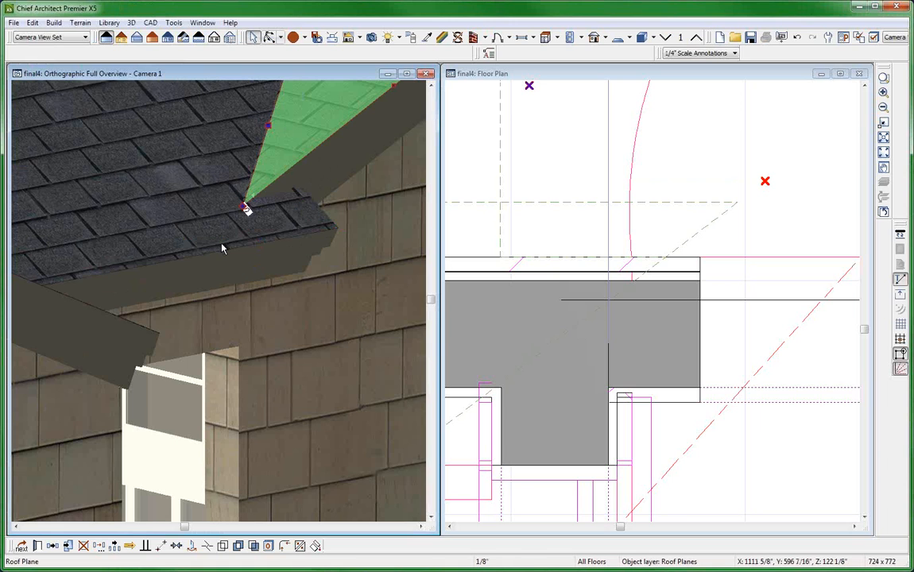
scroll(226, 245, down, 3)
scroll(270, 240, up, 2)
scroll(270, 242, down, 1)
key(Escape)
click(269, 38)
drag(322, 289, 141, 315)
scroll(321, 281, down, 2)
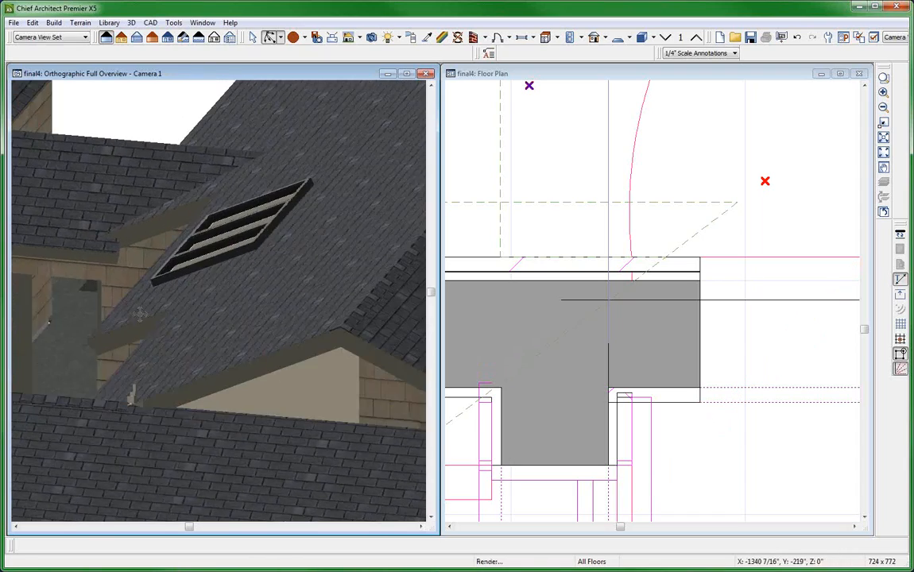
scroll(119, 262, up, 6)
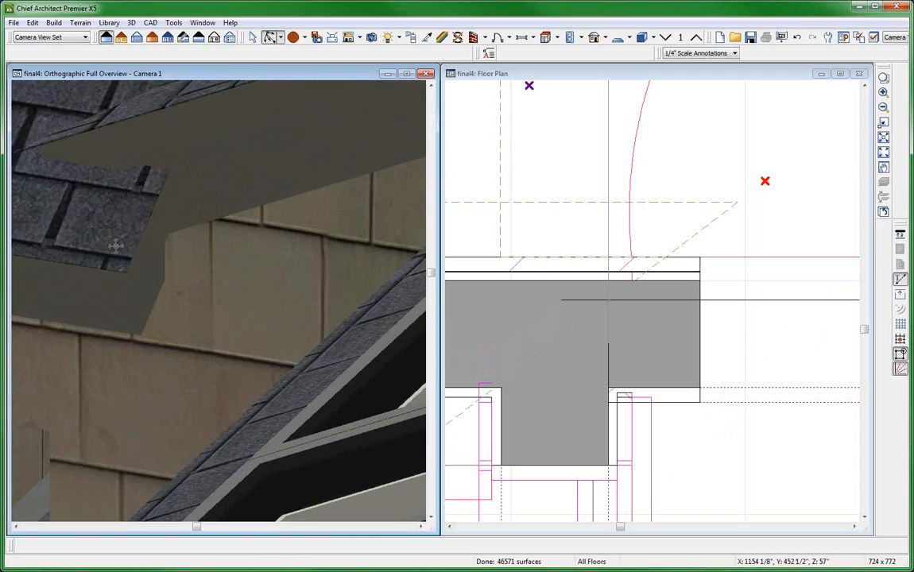
key(space)
click(133, 237)
drag(152, 222, 366, 274)
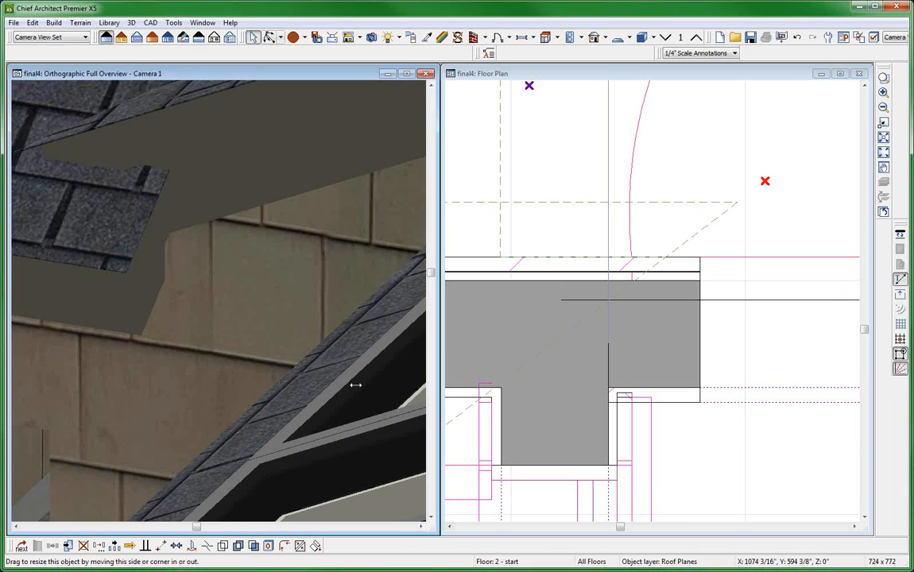
- Pull the stretched end edge of the roof return partway back toward the roof corner
key(space)
click(348, 254)
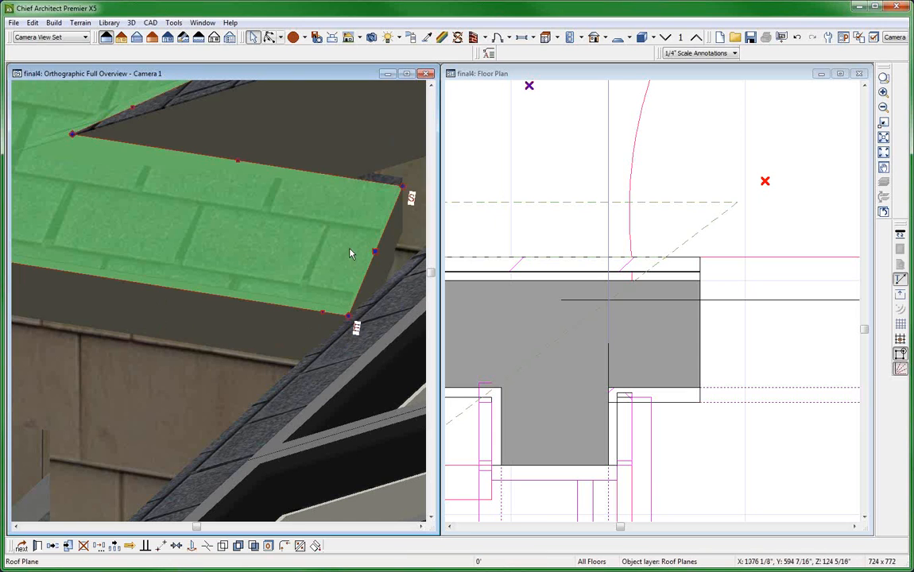
key(space)
click(363, 249)
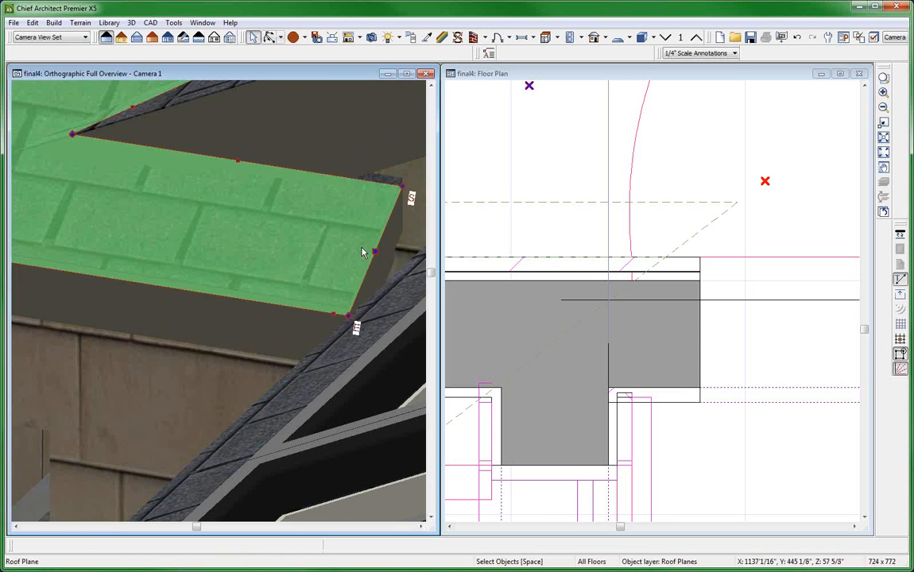
drag(375, 251, 275, 231)
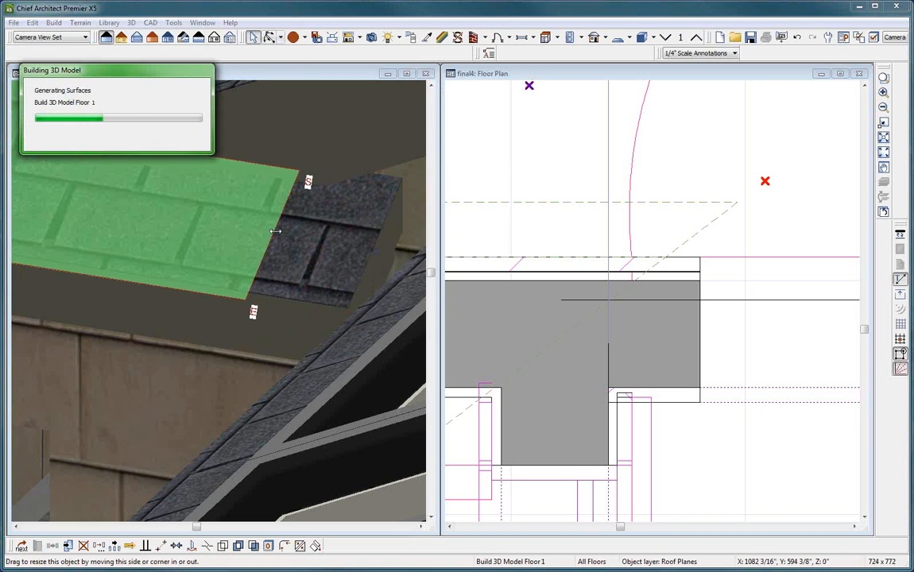
- Pull the end edge of the roof return back along the wall in stages until it meets the valley corner
drag(272, 236, 218, 228)
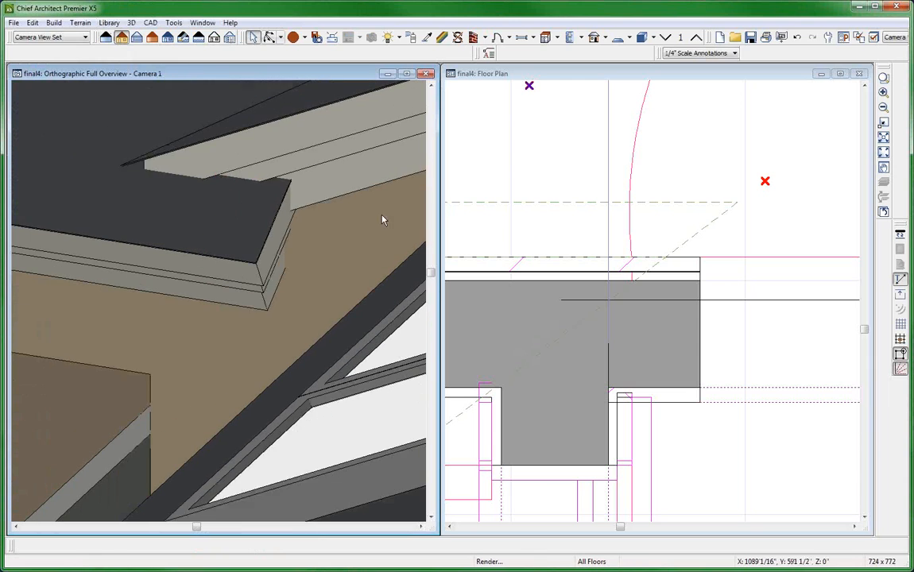
click(267, 213)
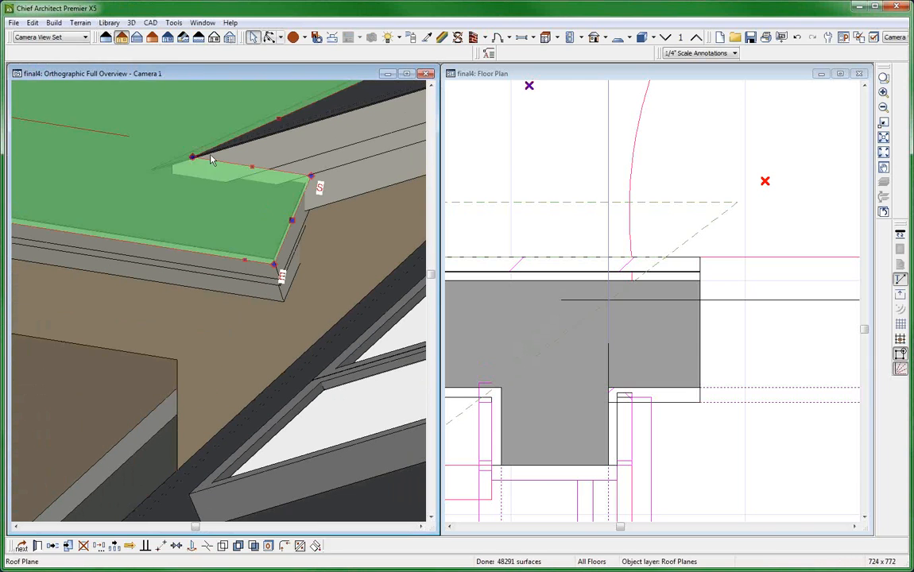
scroll(198, 180, up, 5)
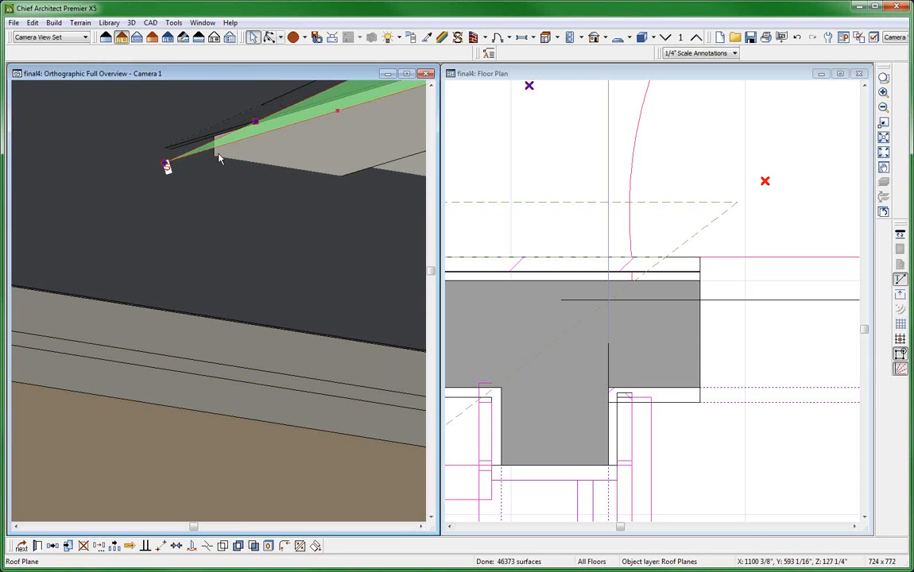
scroll(199, 176, down, 3)
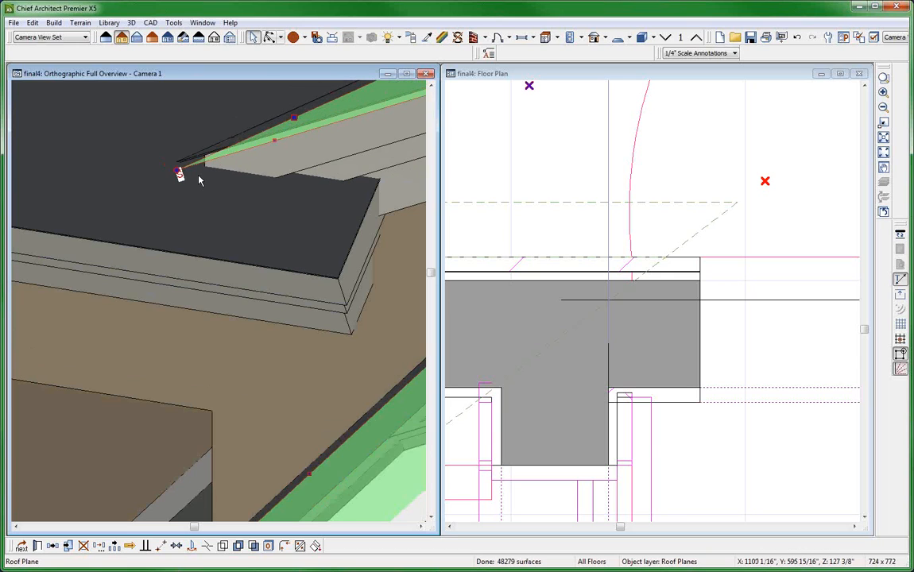
scroll(198, 180, down, 2)
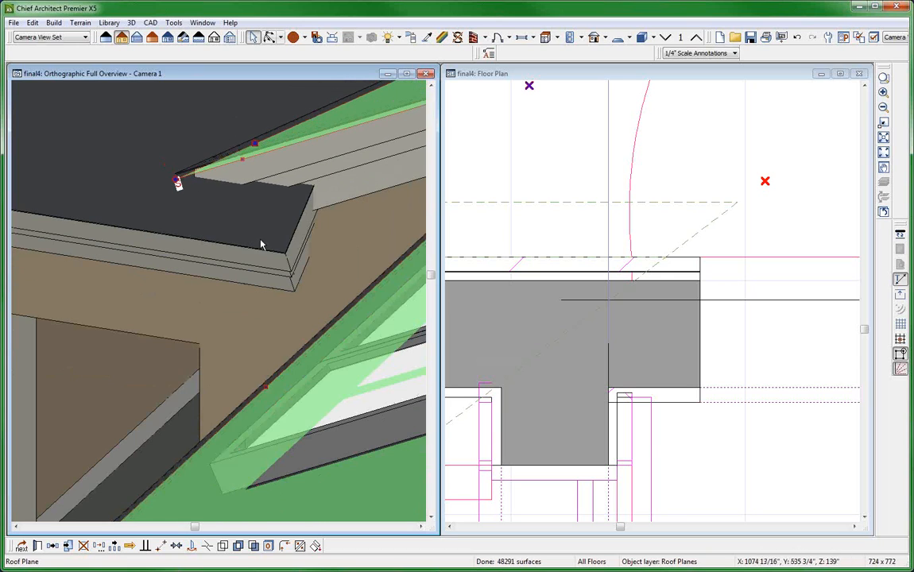
click(290, 228)
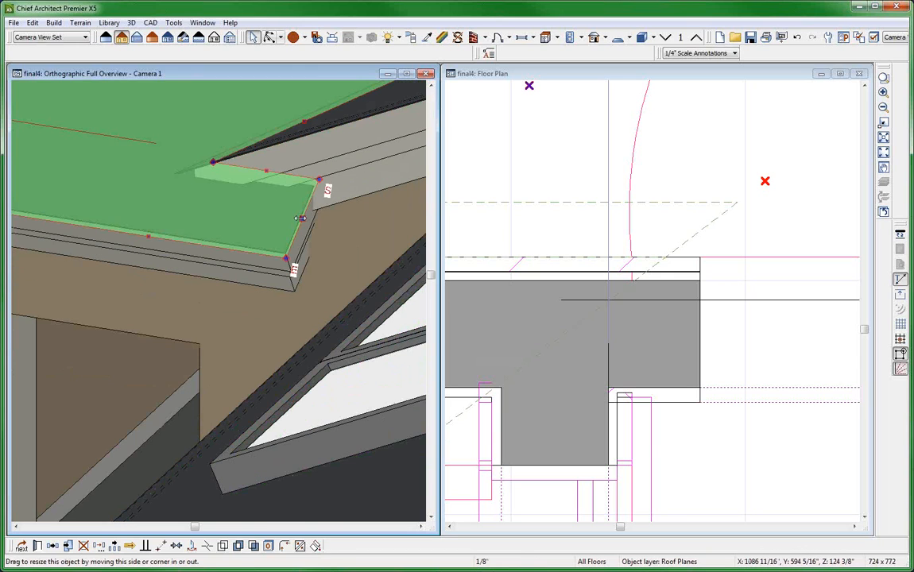
drag(300, 218, 218, 207)
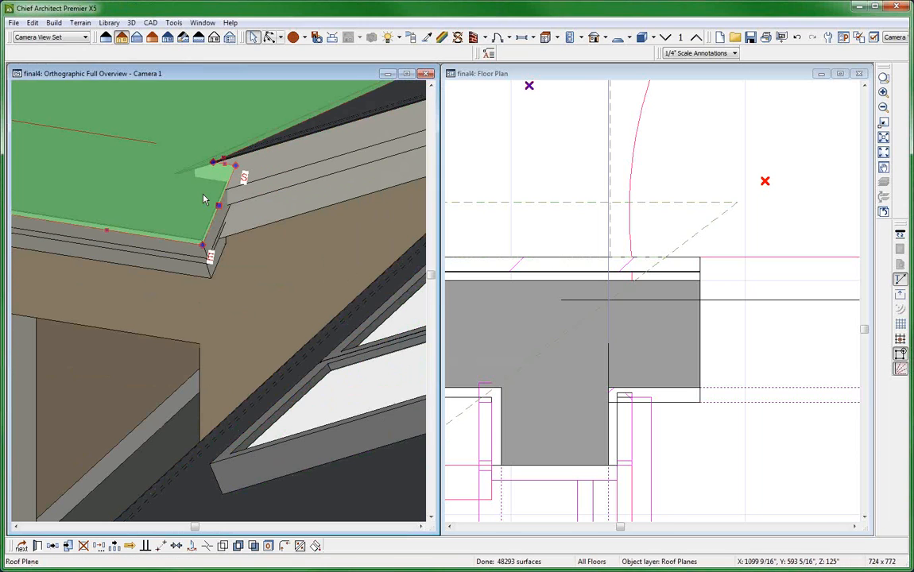
drag(215, 205, 208, 162)
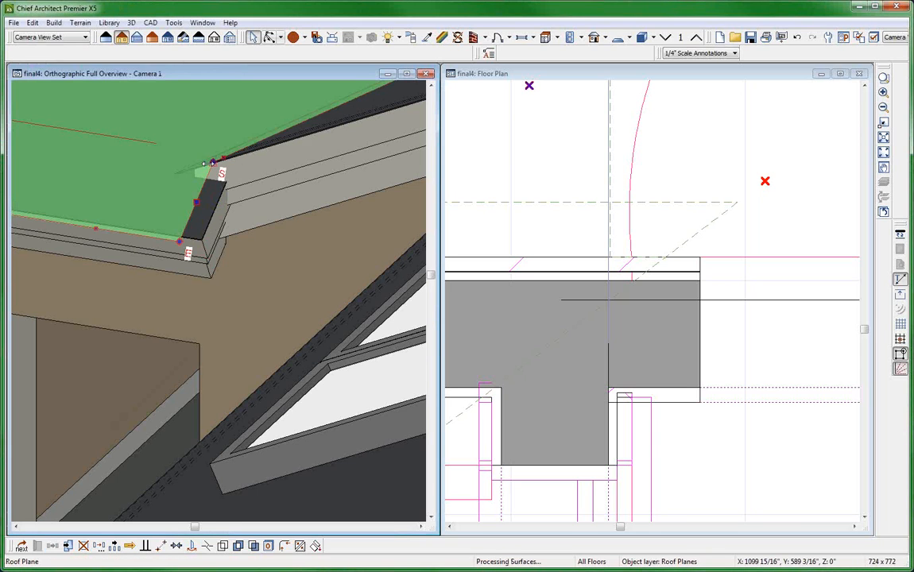
- Pull the eave edge of the entry roof plane inward toward the wall to reduce its overhang
scroll(284, 271, down, 7)
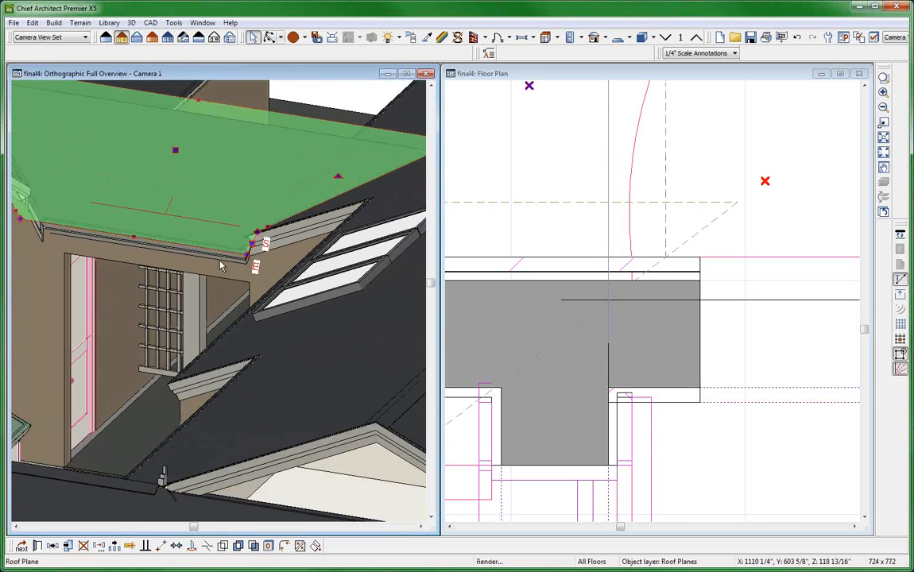
scroll(230, 239, up, 4)
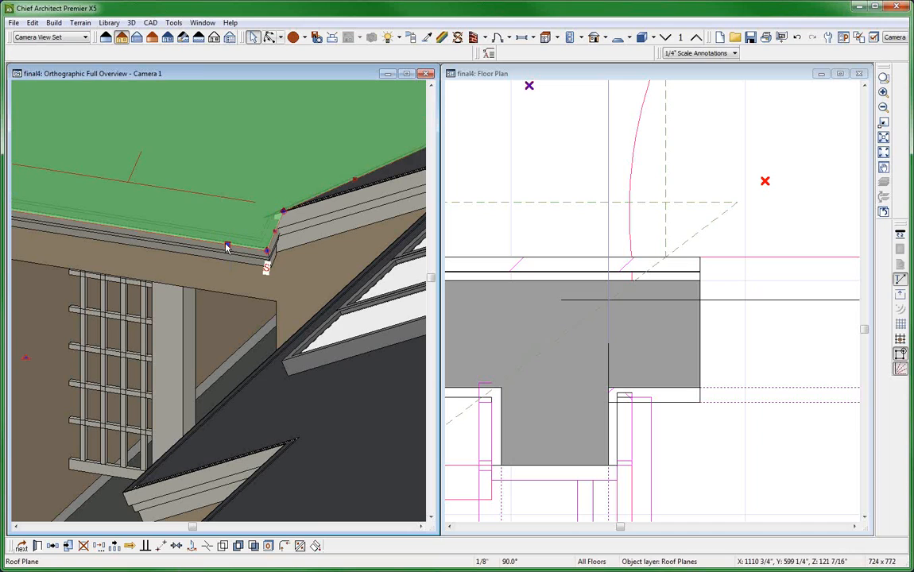
drag(225, 249, 304, 219)
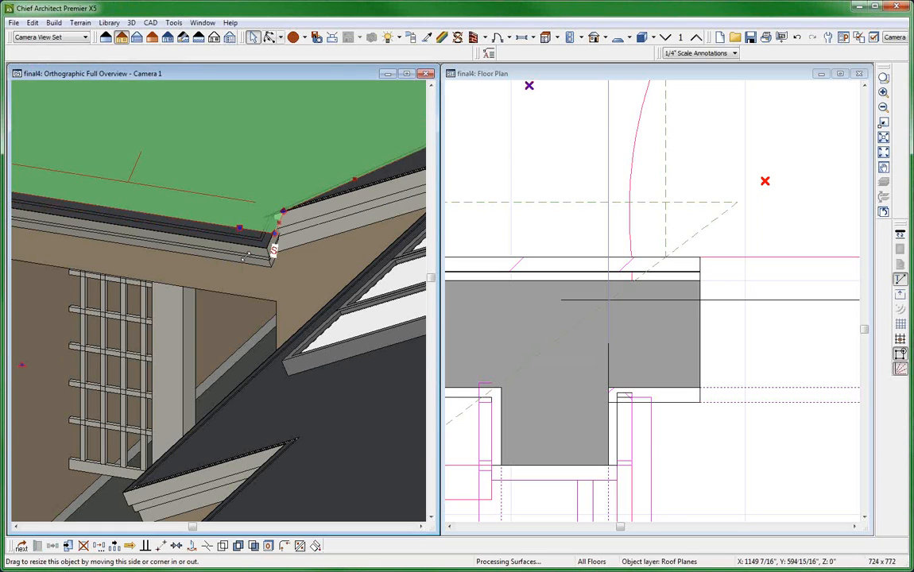
scroll(274, 254, up, 6)
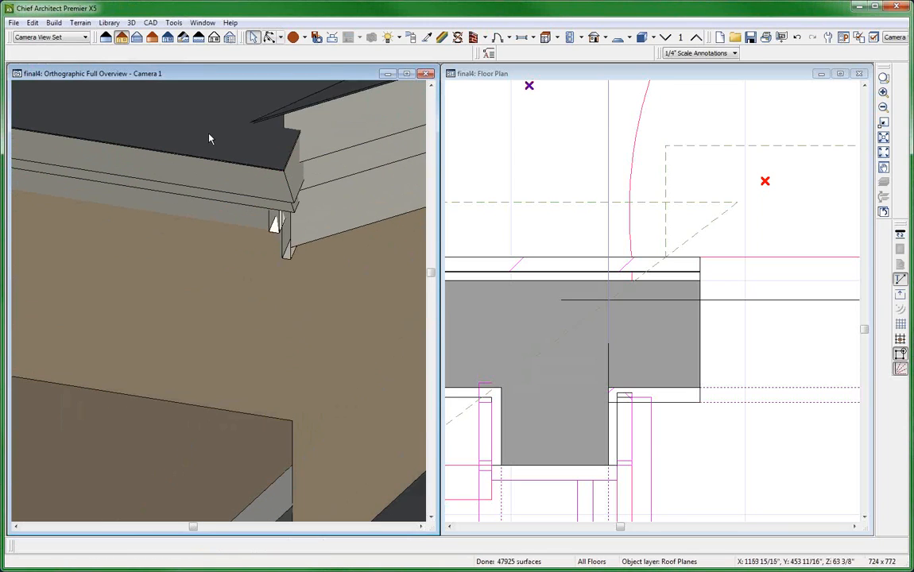
scroll(274, 235, down, 5)
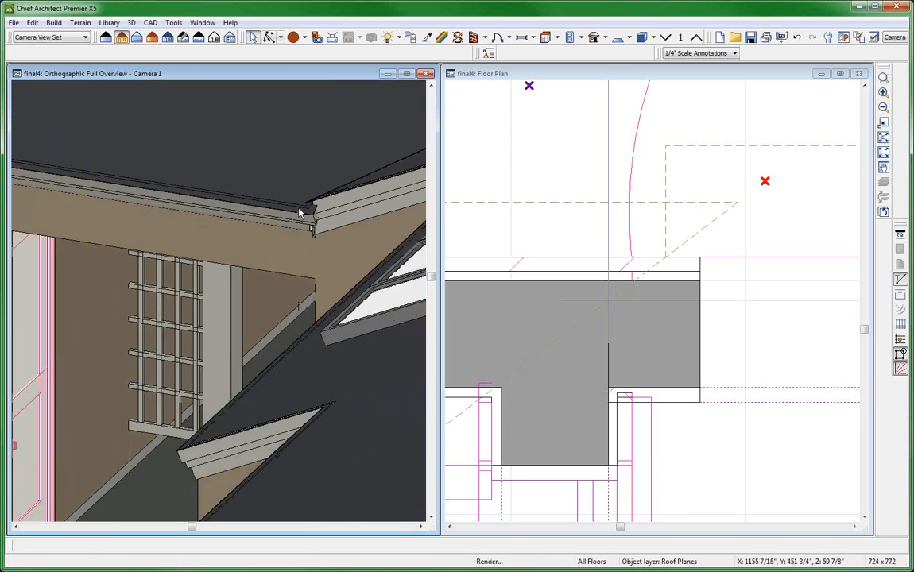
- Shift the entry roof plane's eave edge slightly outward from the wall again
click(253, 193)
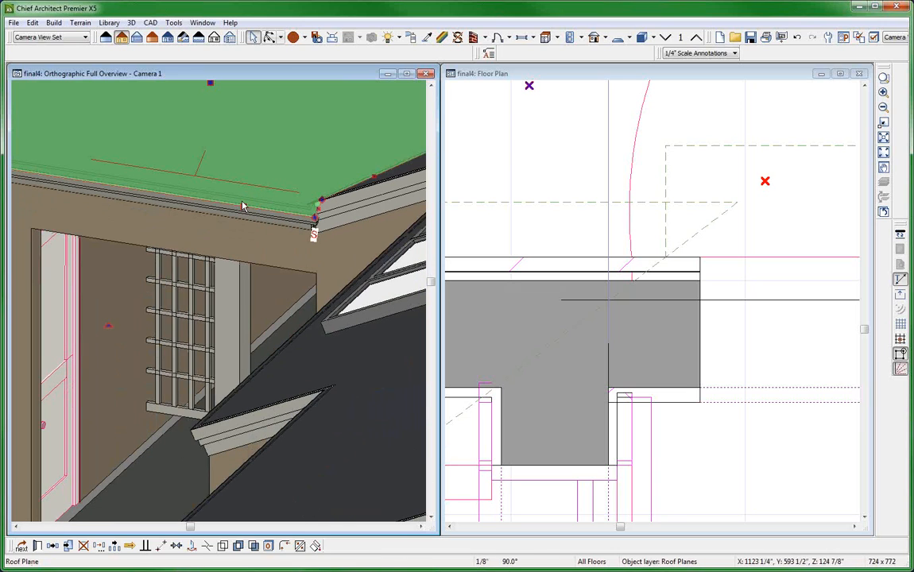
drag(249, 225, 253, 223)
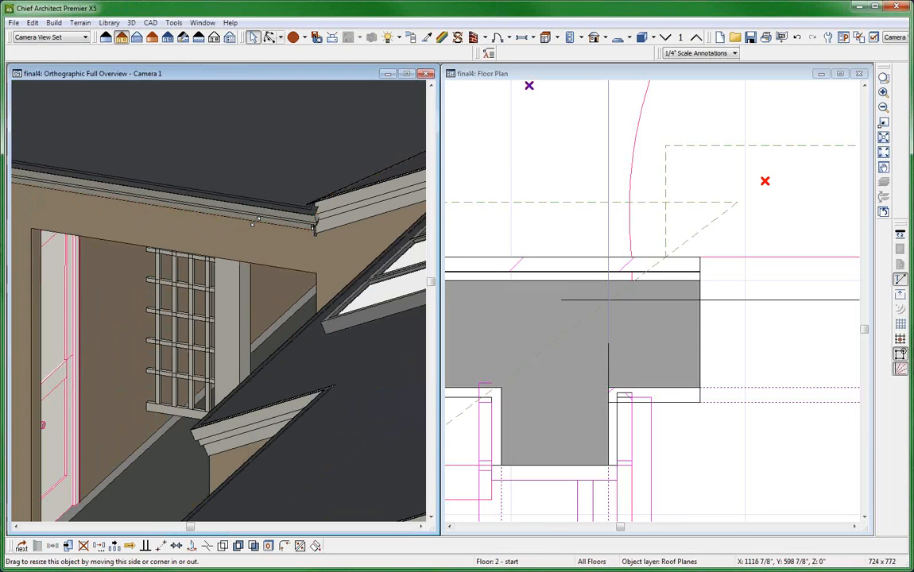
key(space)
scroll(286, 291, down, 3)
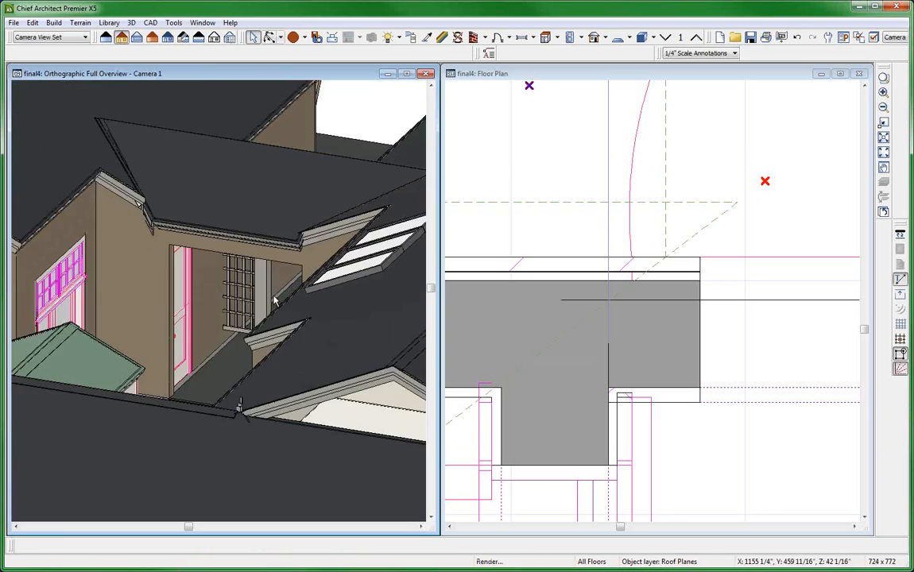
- Adjust the valley edge of the adjoining gable roof plane where it meets the entry roof plane at the notched corner
scroll(287, 292, down, 4)
key(alt+o)
drag(169, 147, 265, 206)
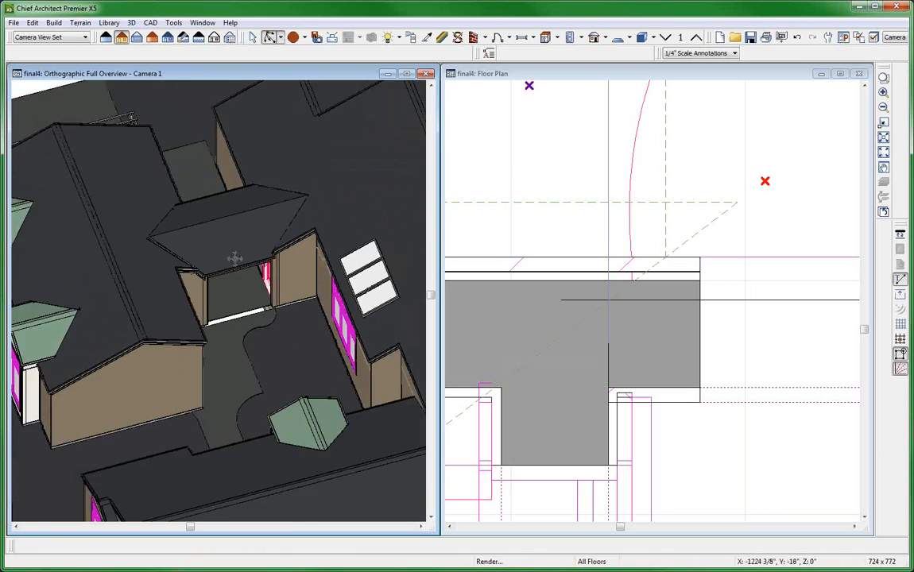
scroll(281, 181, up, 5)
key(space)
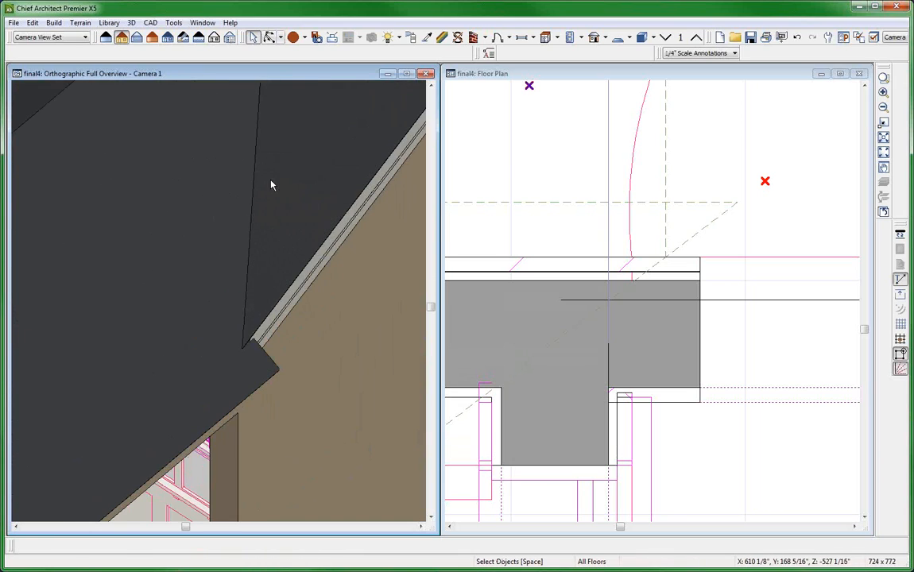
click(271, 185)
mouse_move(254, 183)
mouse_down()
mouse_move(235, 188)
mouse_move(249, 183)
mouse_up()
click(271, 171)
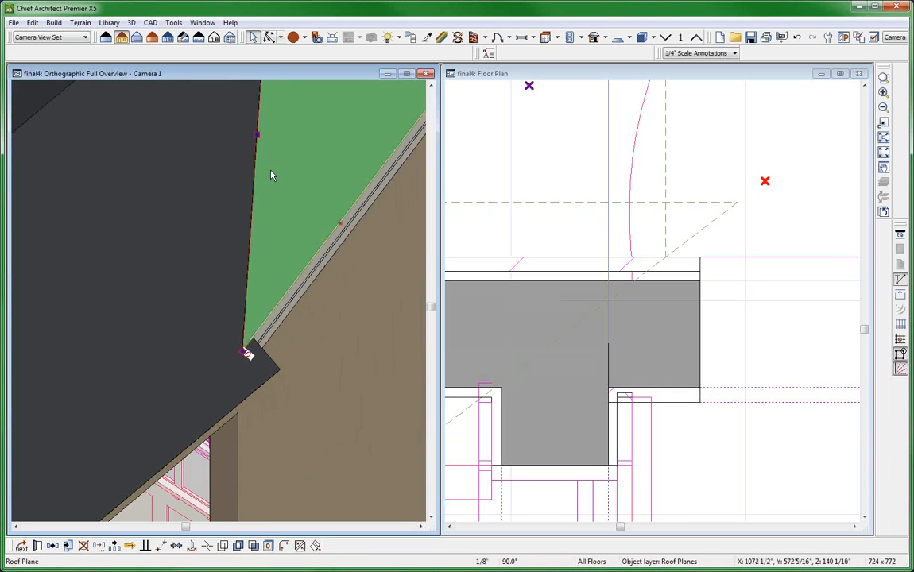
click(250, 159)
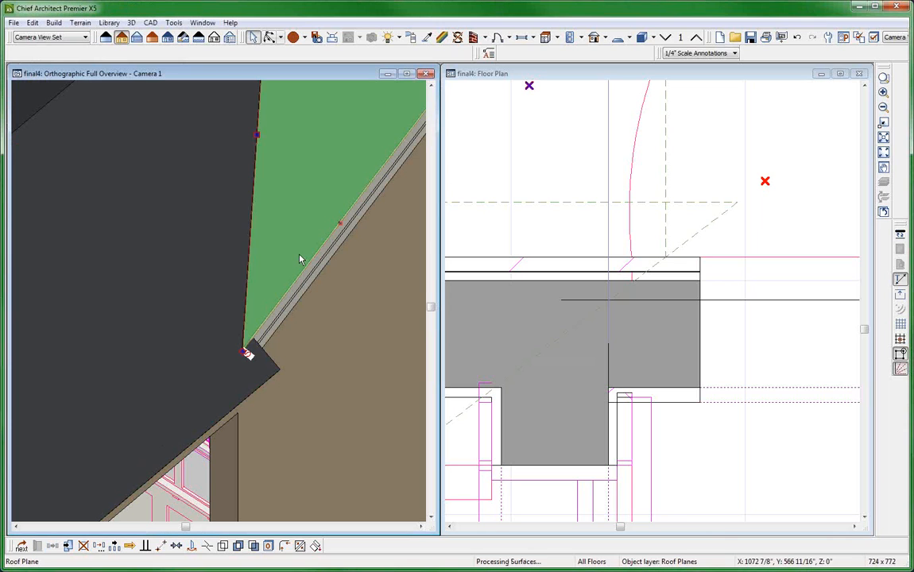
- Check the heights, pitch and overhang in the specifications of the adjoining roof plane and the entry roof plane, leaving both unchanged
scroll(299, 257, down, 3)
click(344, 143)
click(343, 139)
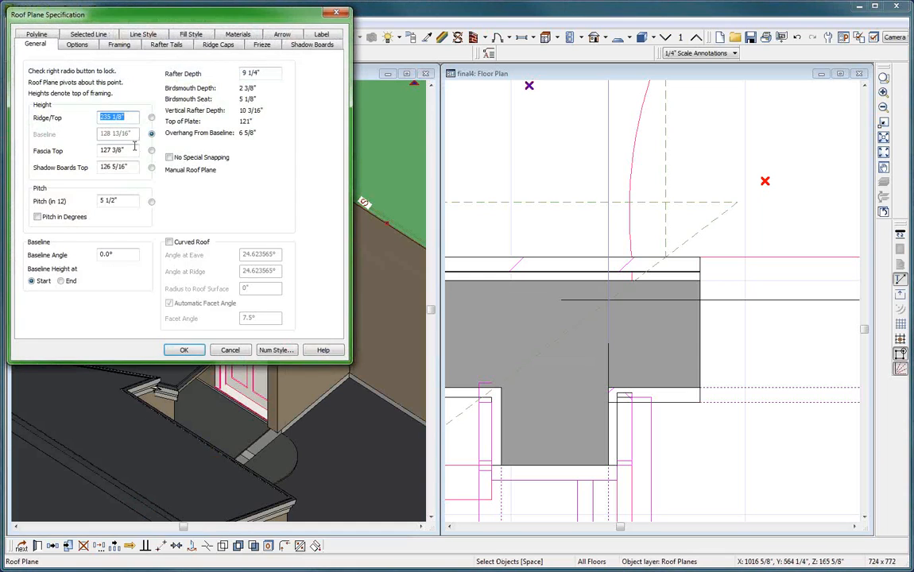
click(237, 348)
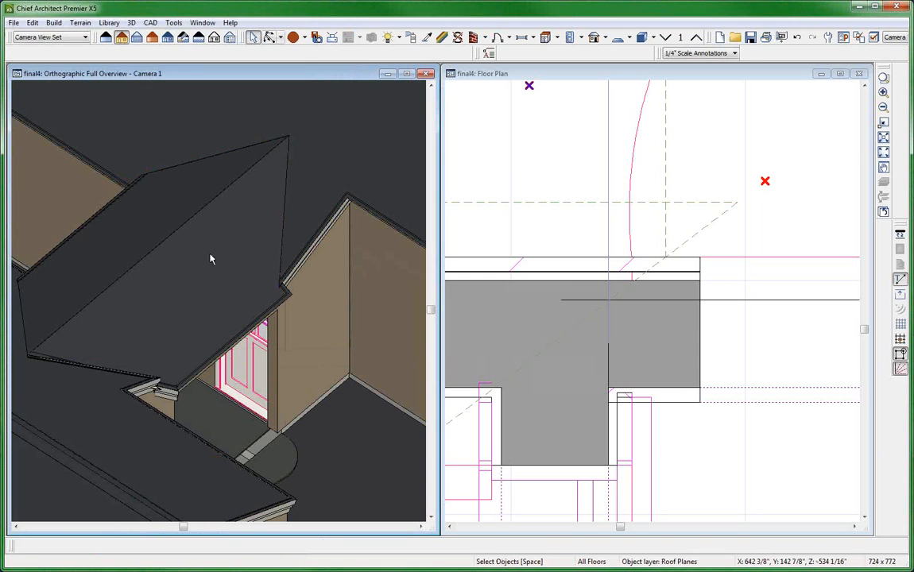
click(202, 265)
double_click(201, 266)
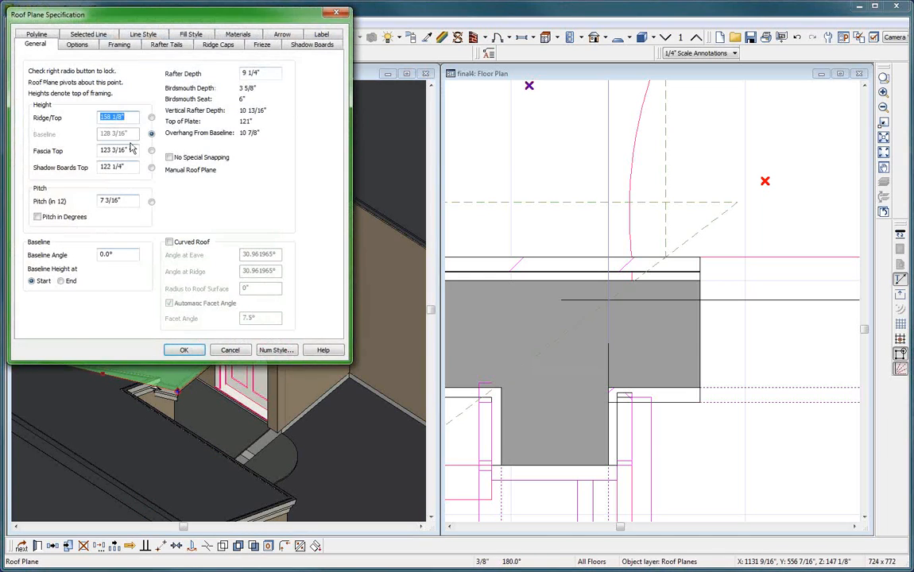
click(230, 350)
- Reshape the opposite valley edge of the entry roof plane so its eave corner meets the neighbouring roof's fascia
scroll(247, 296, down, 2)
key(Escape)
scroll(102, 335, up, 1)
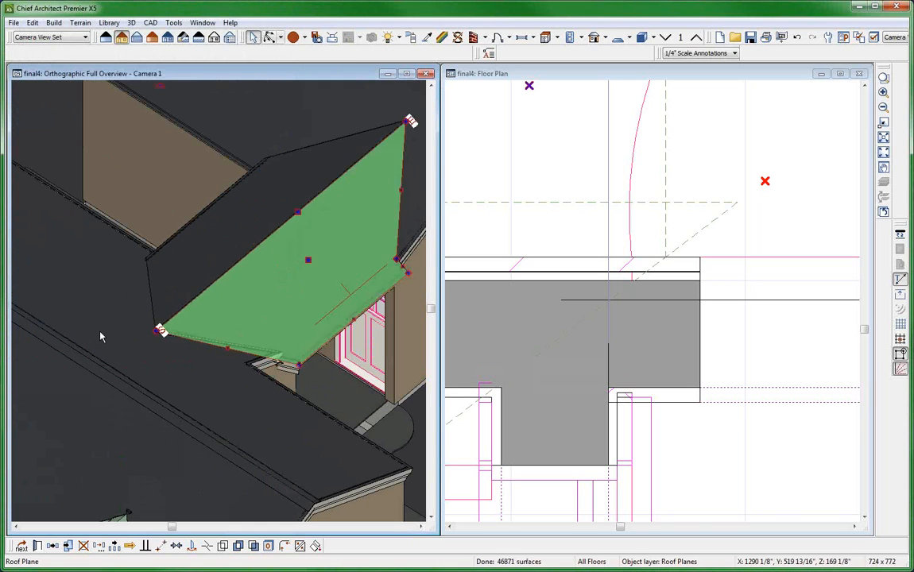
click(220, 335)
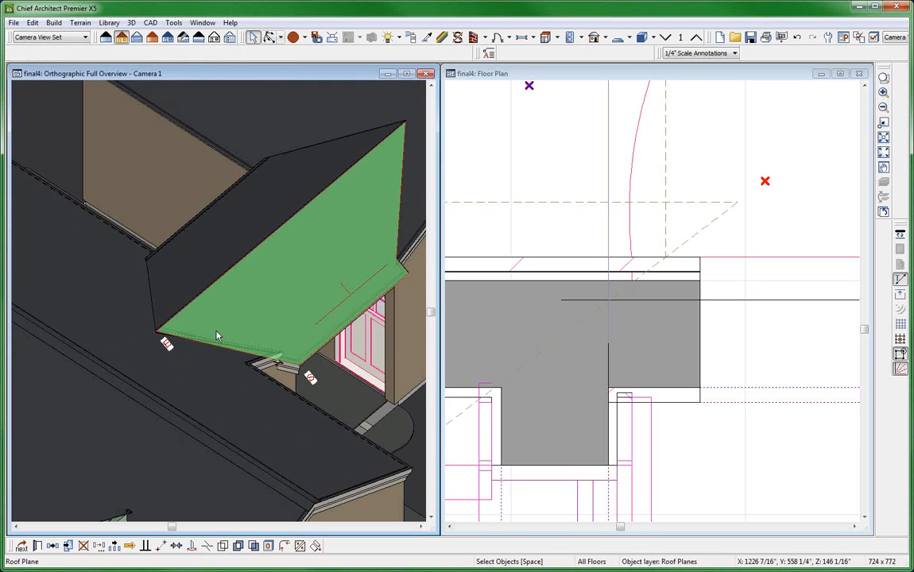
click(193, 347)
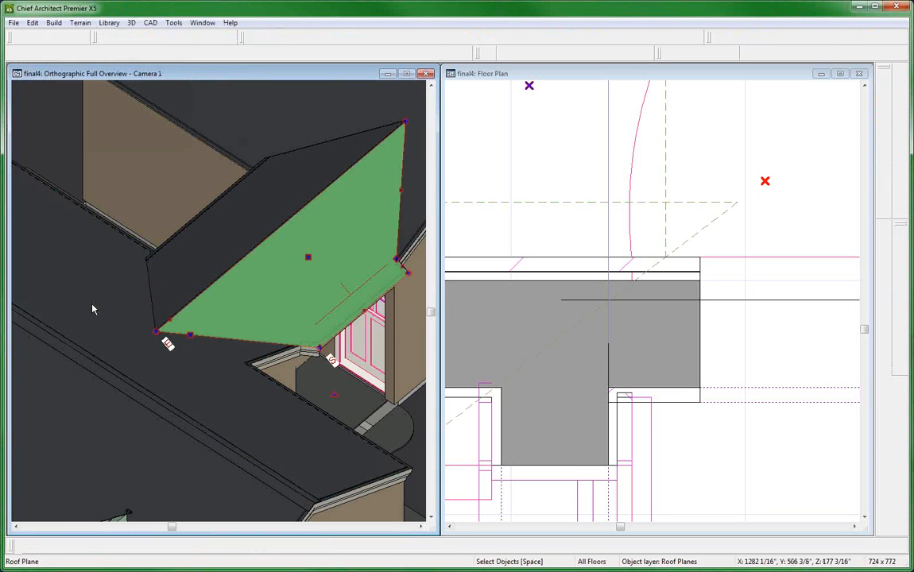
- Adjust the valley edge of the rear entry roof plane where it runs into the neighbouring main roof
scroll(171, 279, up, 3)
click(146, 288)
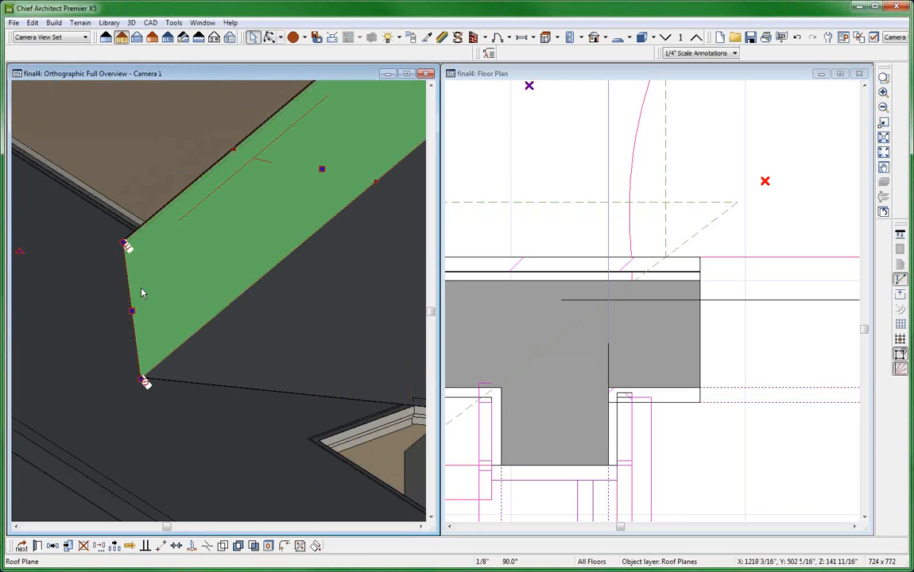
click(115, 299)
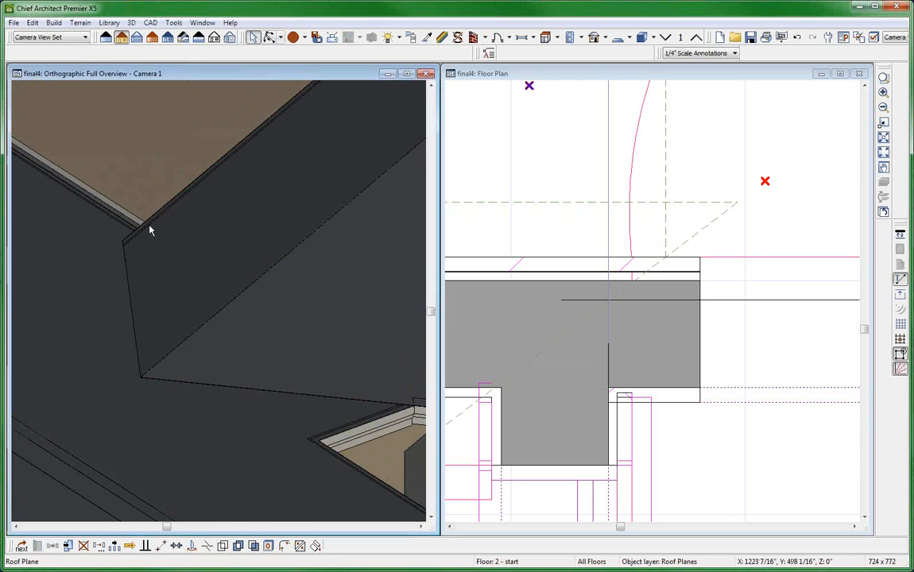
click(149, 228)
- Examine the entry roof's valleys, eave and fascia corners from above and from eye level in the 3D view
scroll(147, 228, down, 2)
scroll(139, 232, down, 2)
key(Escape)
scroll(218, 212, up, 4)
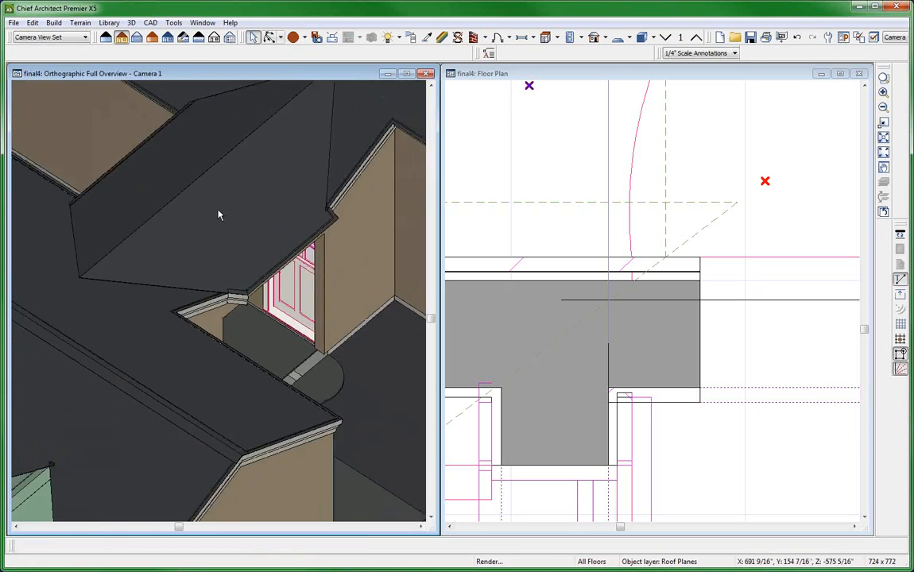
scroll(218, 212, down, 2)
key(alt+o)
drag(244, 380, 102, 153)
scroll(248, 320, up, 4)
scroll(102, 147, up, 2)
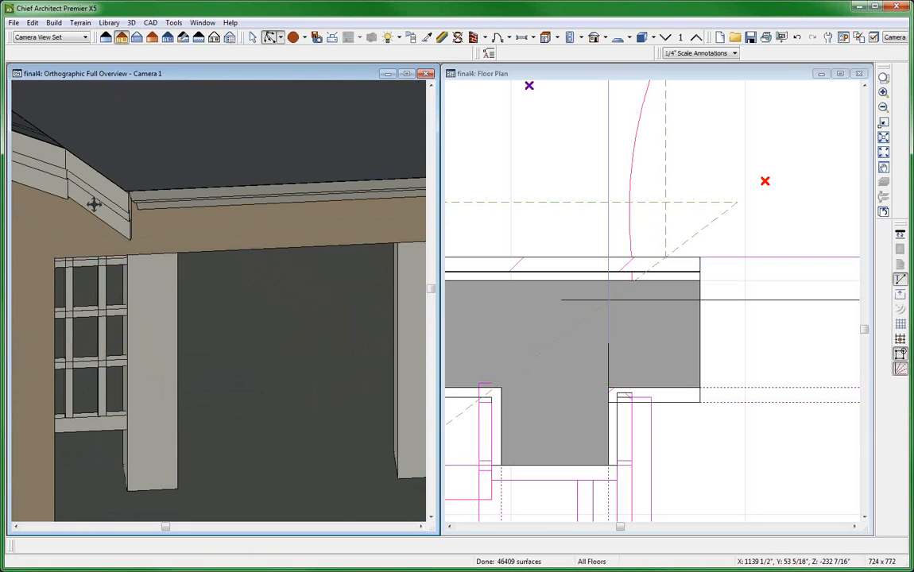
scroll(105, 193, down, 3)
drag(112, 208, 215, 277)
scroll(146, 264, down, 1)
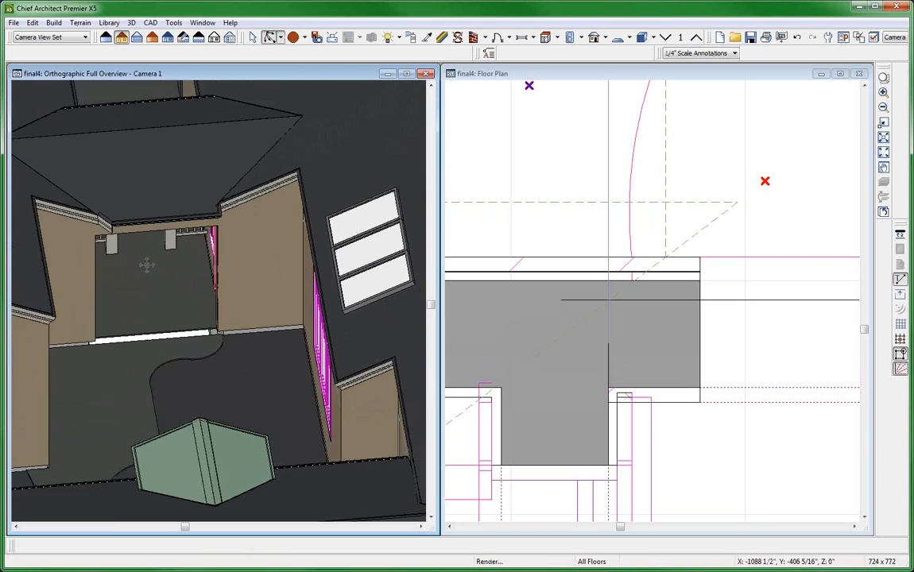
- Stretch the short end edge of the entry roof plane outward along the wall past the corner, and switch to the floor plan
key(space)
click(211, 242)
scroll(211, 242, up, 2)
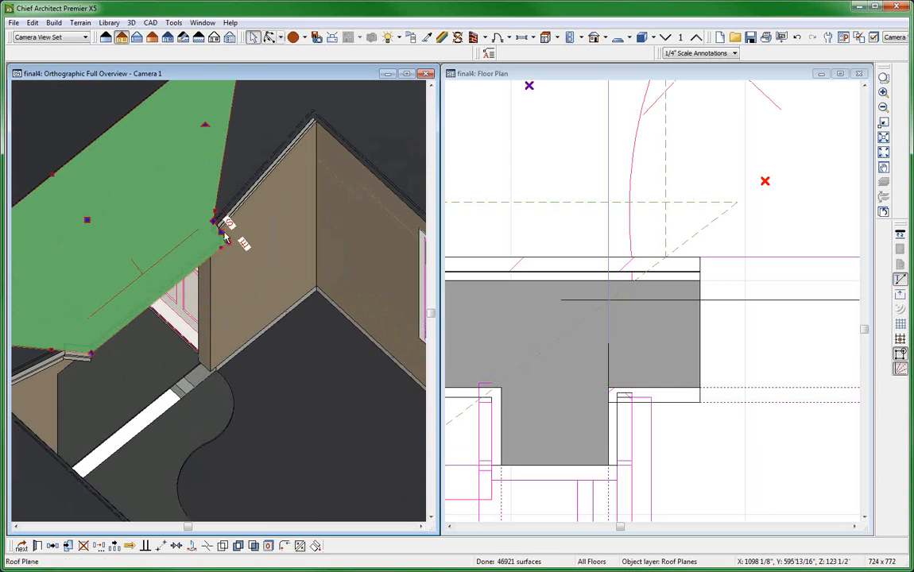
drag(258, 210, 259, 209)
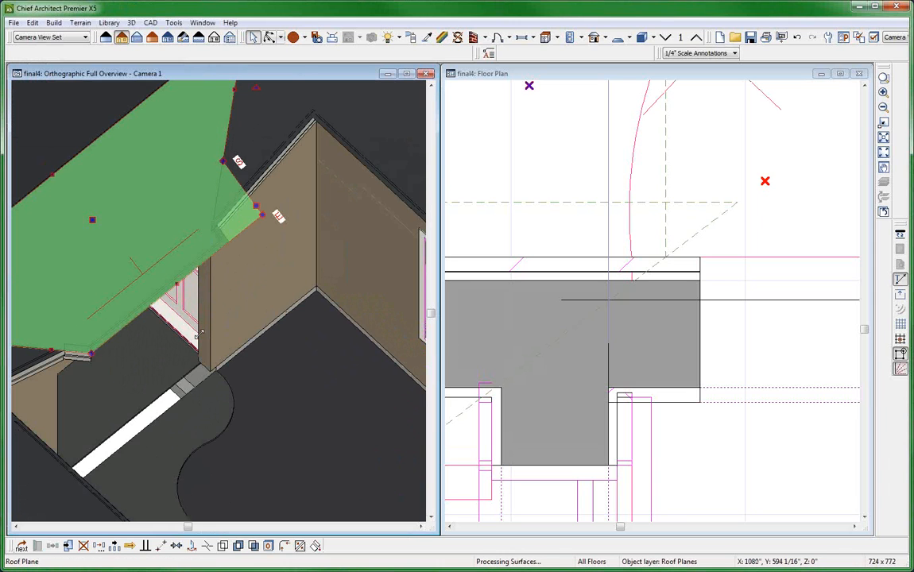
key(space)
scroll(250, 329, down, 2)
middle_drag(268, 272, 161, 232)
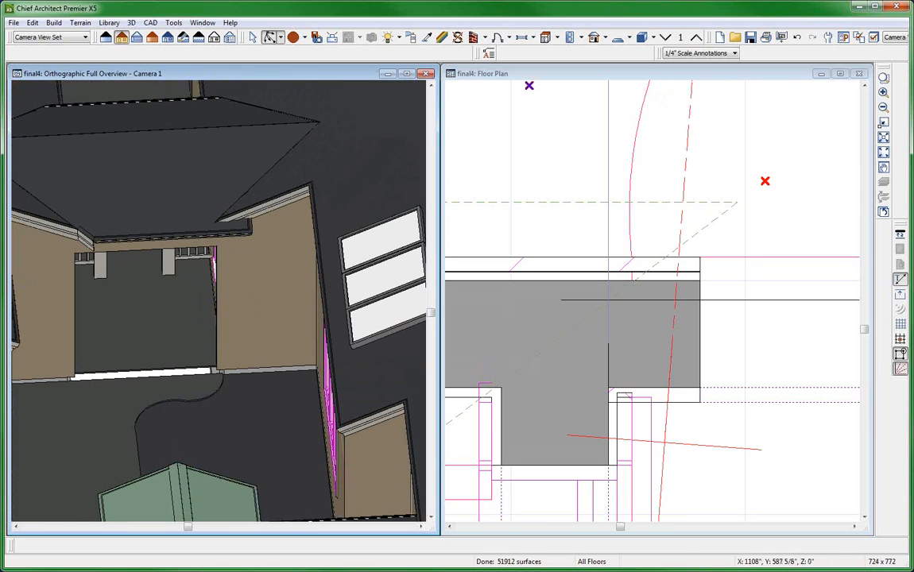
click(737, 180)
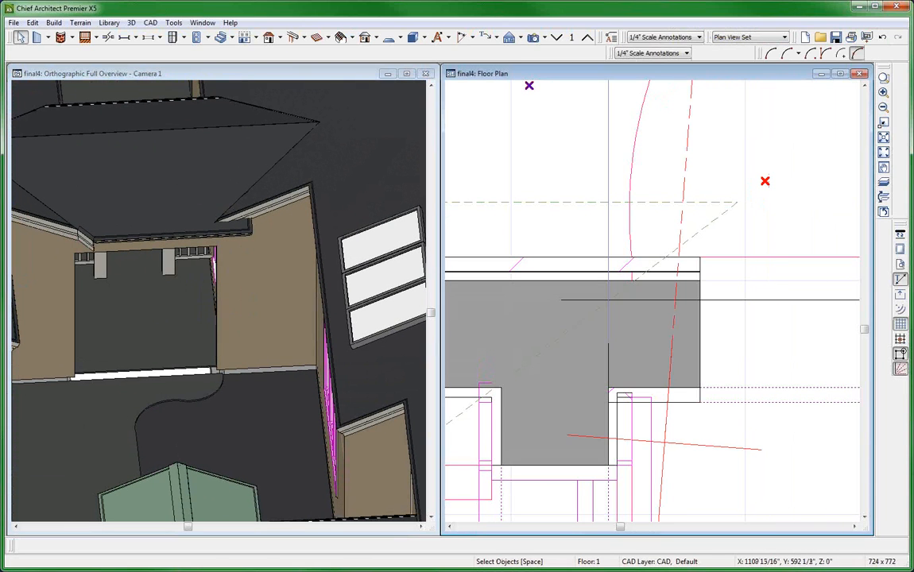